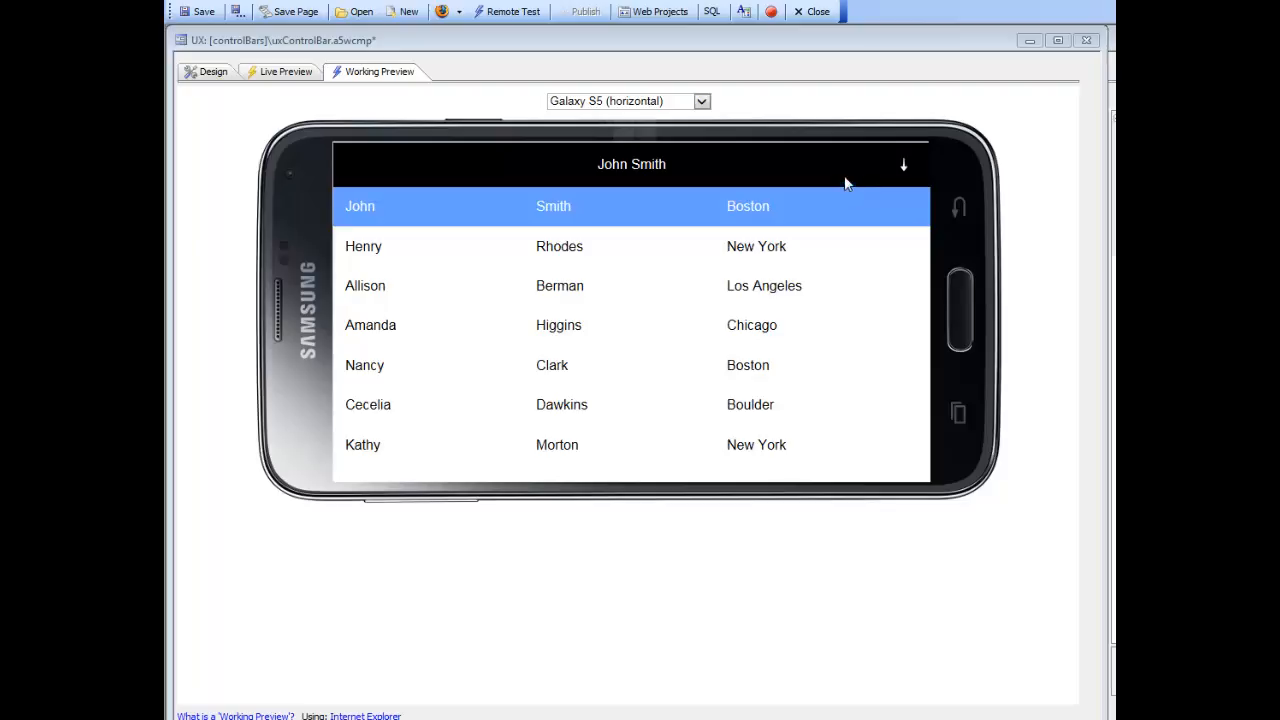
Step: Switch the working preview to the iPhone 4 (vertical) device
{"action": "left_click", "coordinate": [611, 104]}
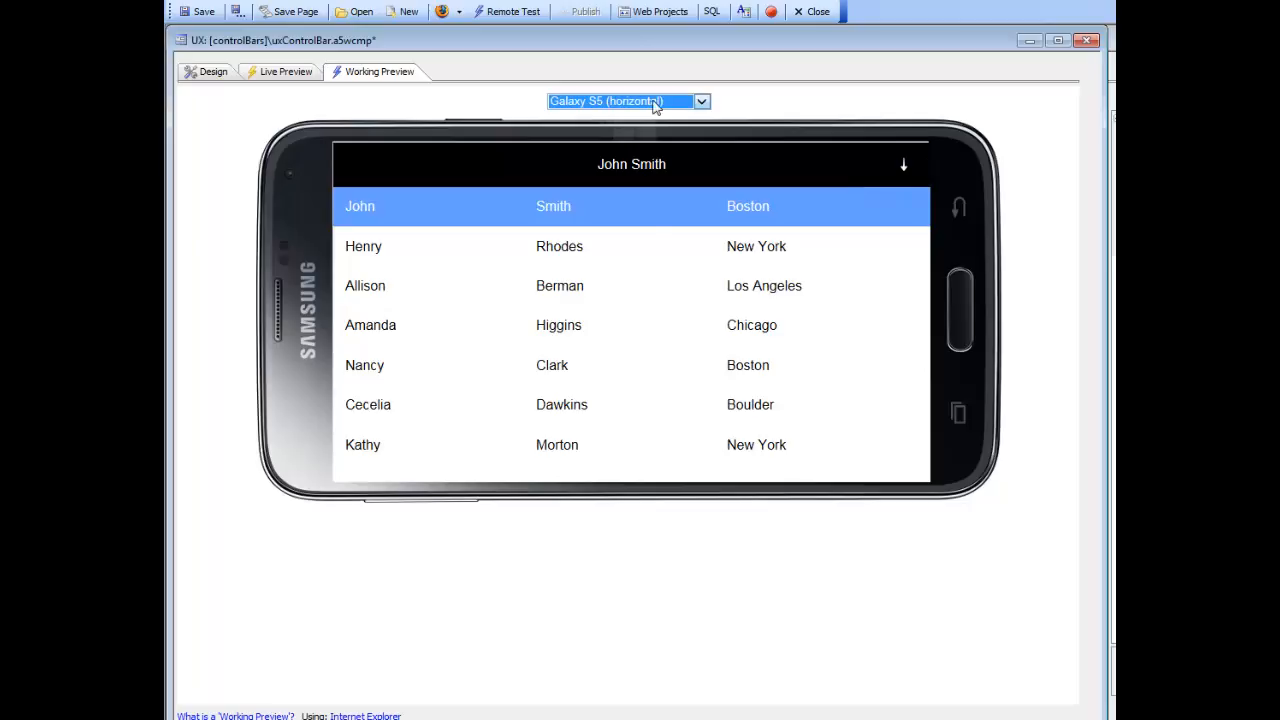
{"action": "left_click", "coordinate": [657, 103]}
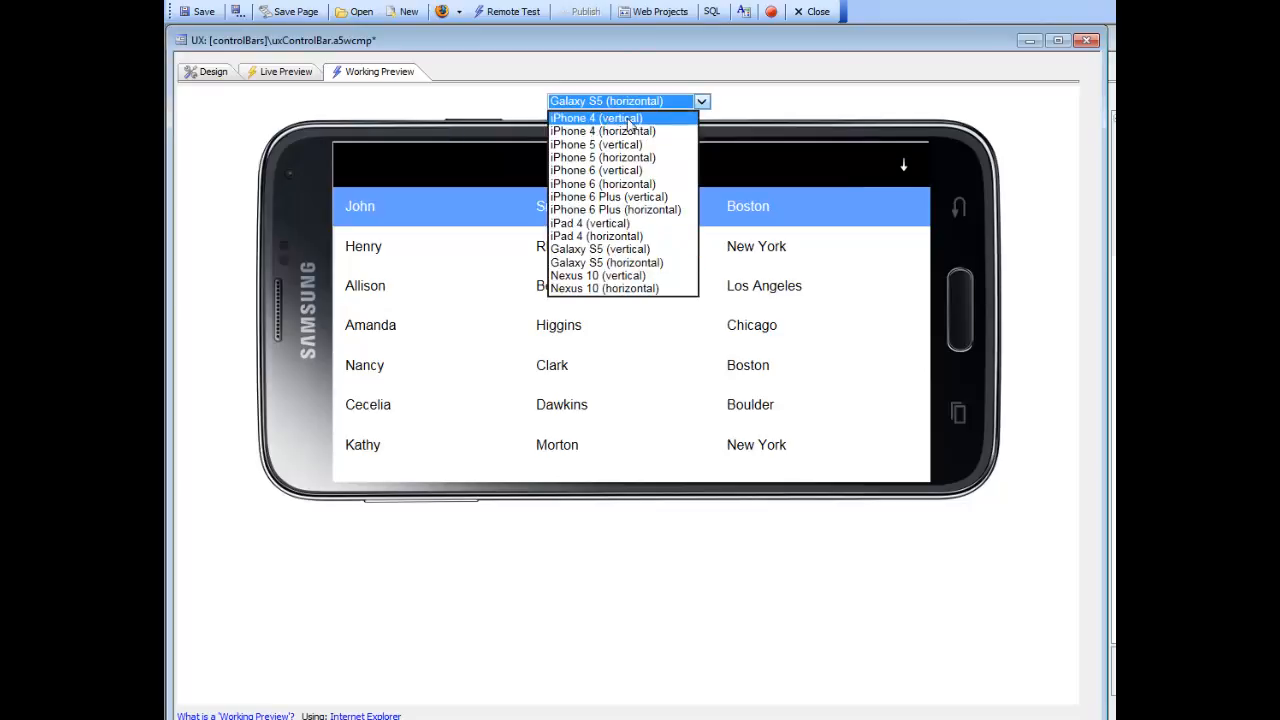
{"action": "left_click", "coordinate": [629, 121]}
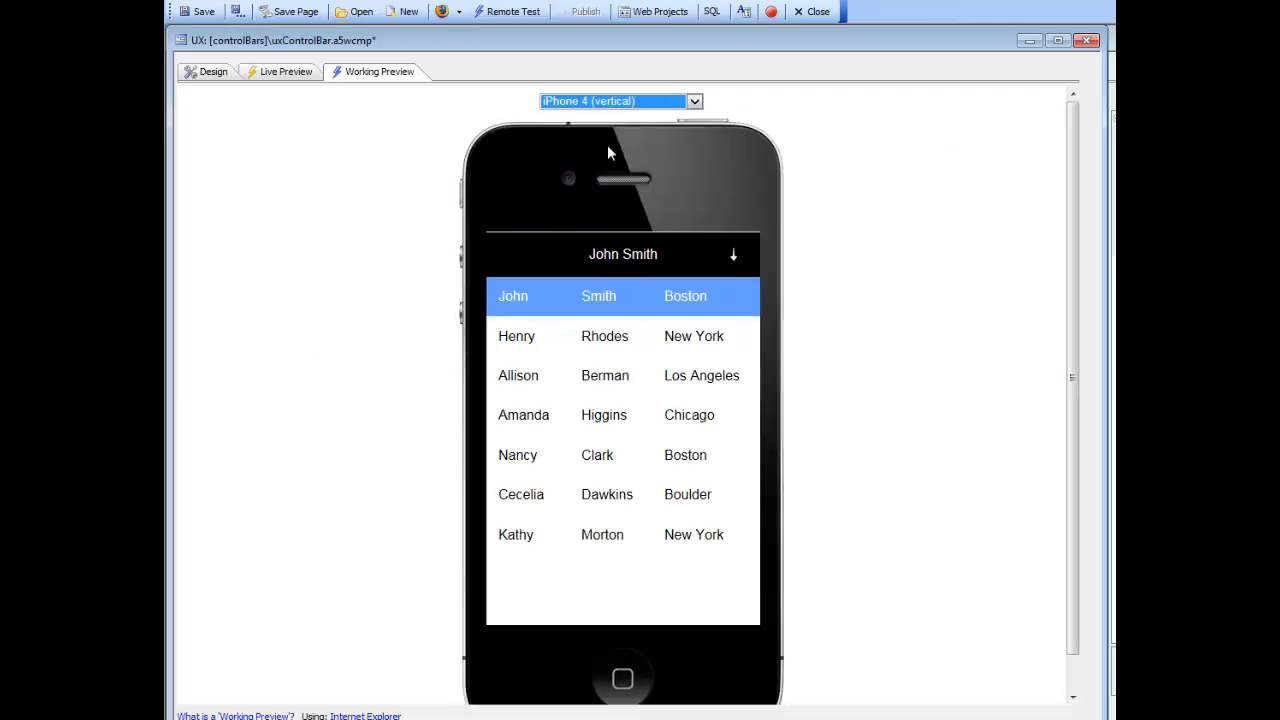
Step: Check the control bar across the full width of the Nexus 10 (horizontal) preview and return to iPhone 4 (vertical)
{"action": "left_click", "coordinate": [607, 104]}
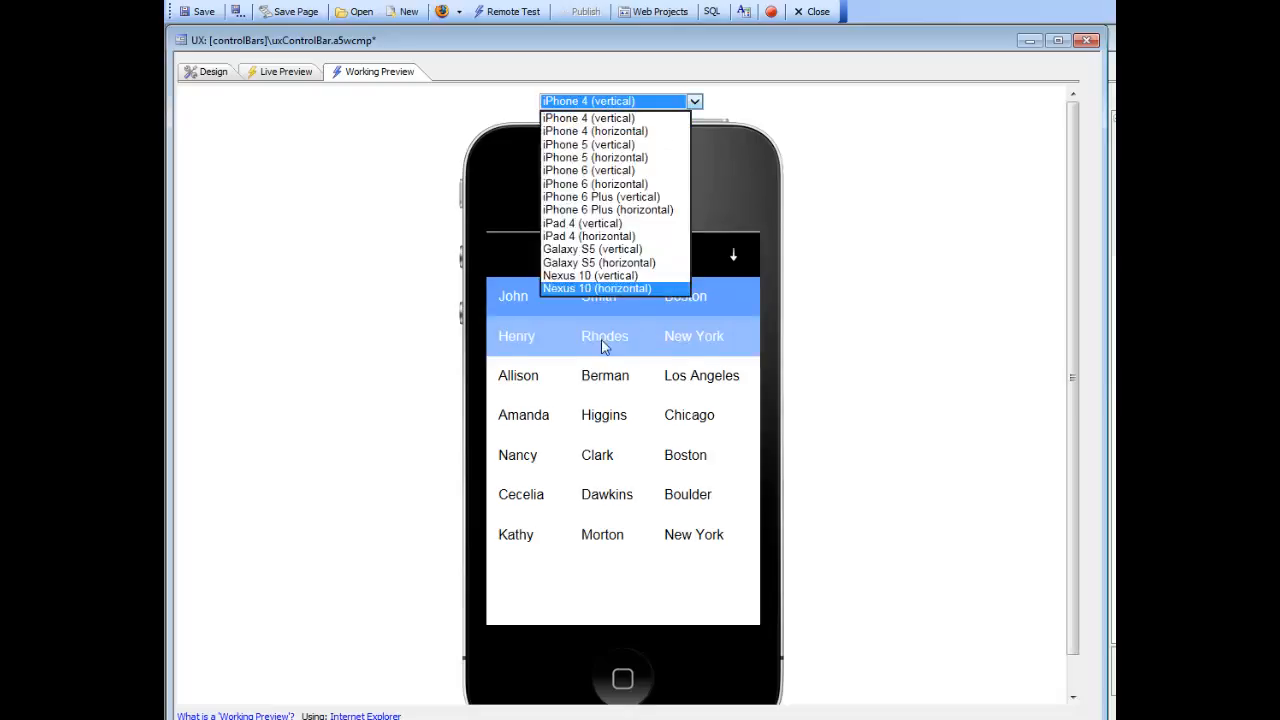
{"action": "left_click", "coordinate": [629, 289]}
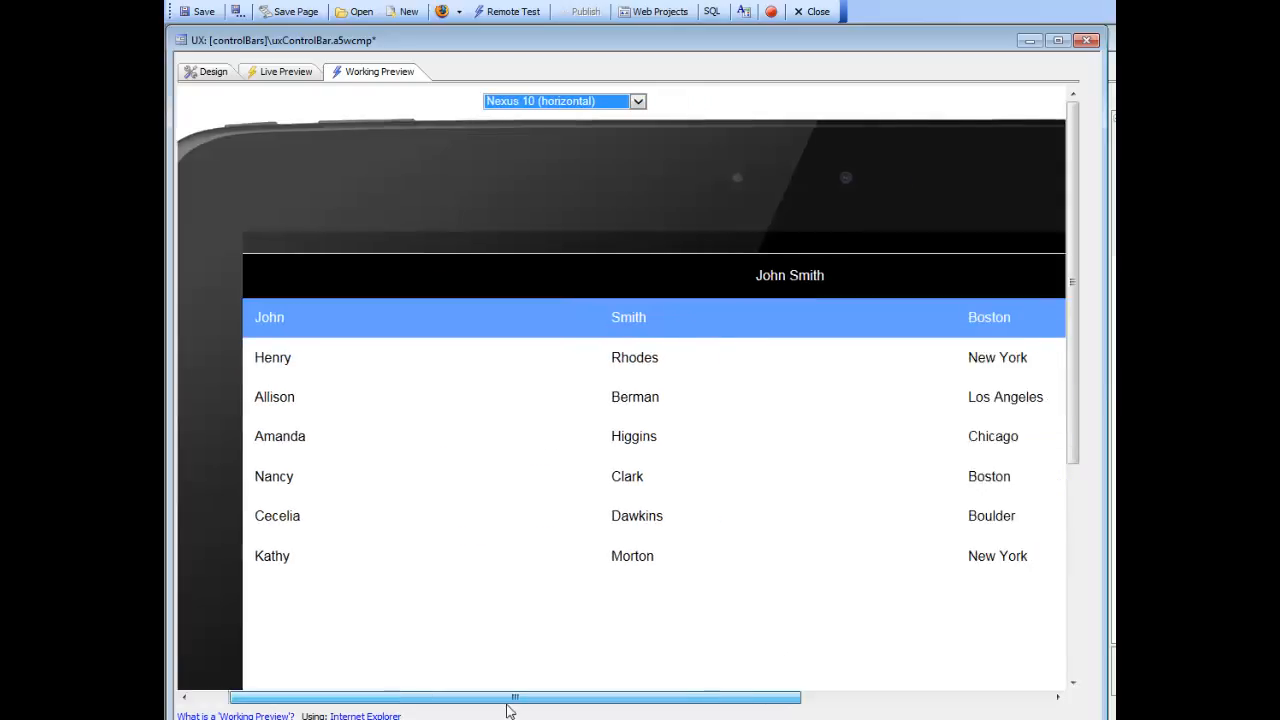
{"action": "left_click_drag", "start_coordinate": [507, 698], "coordinate": [760, 698]}
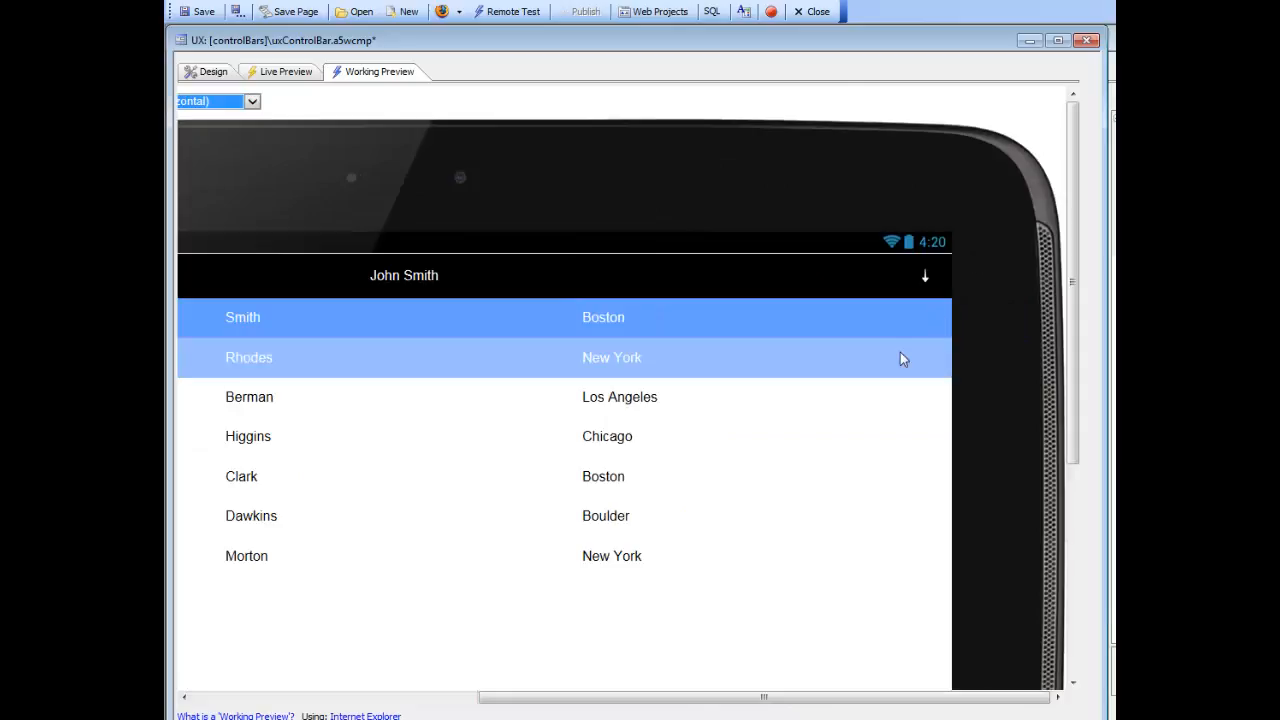
{"action": "left_click", "coordinate": [226, 103]}
{"action": "left_click", "coordinate": [201, 118]}
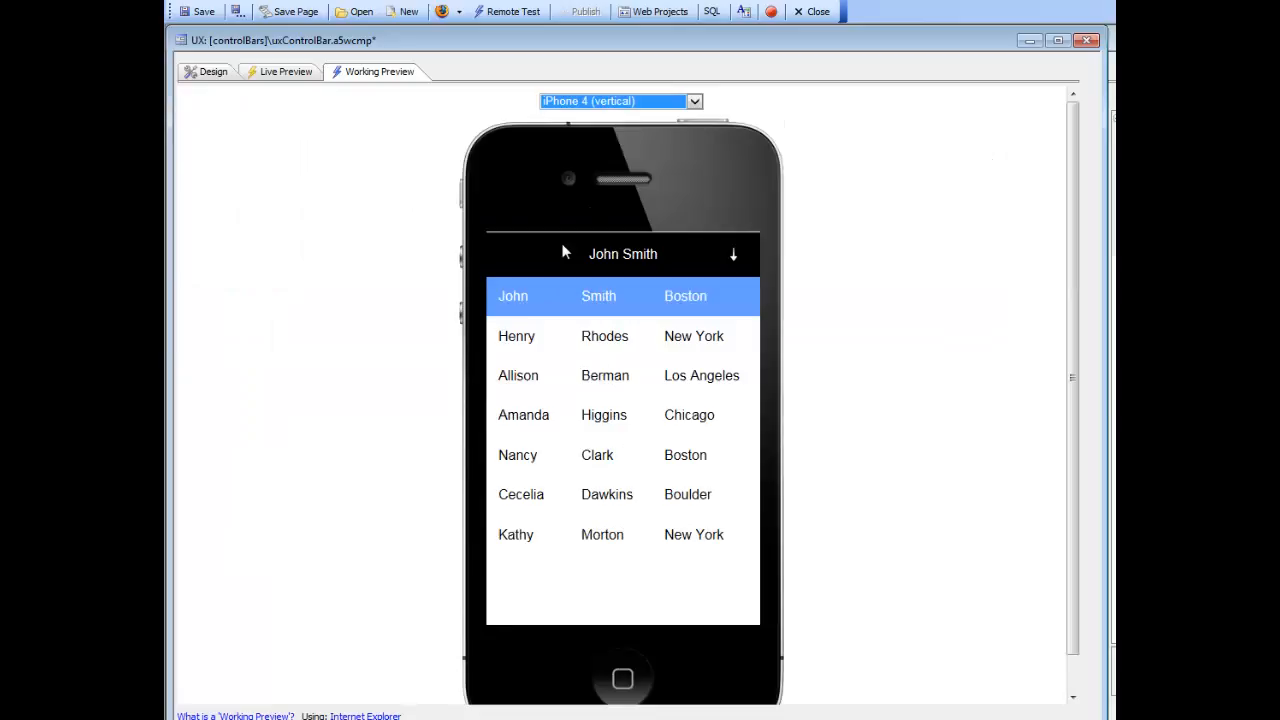
Step: Test the control bar's down-arrow button by advancing the list selection three rows
{"action": "left_click", "coordinate": [732, 258]}
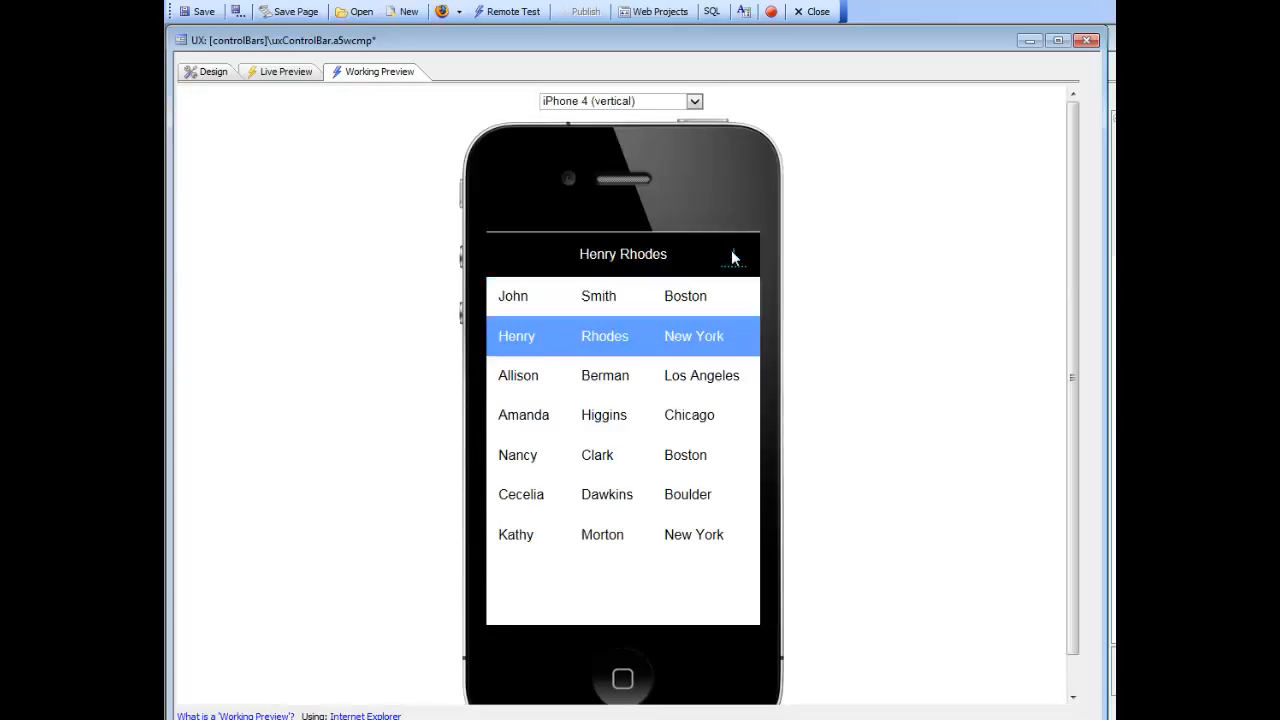
{"action": "left_click", "coordinate": [734, 258]}
{"action": "left_click", "coordinate": [734, 258]}
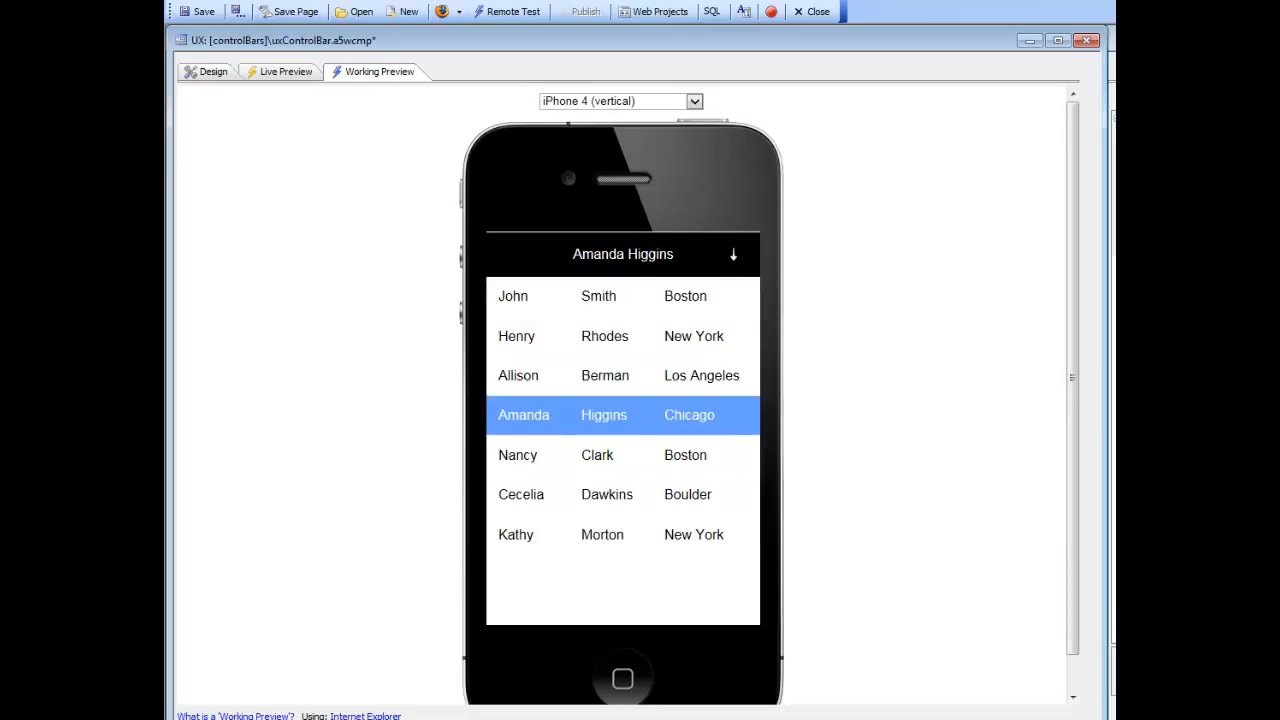
Step: Return to the component design and open the ControlBar Builder for the control bar inside PANELHEADER_1
{"action": "left_click", "coordinate": [206, 78]}
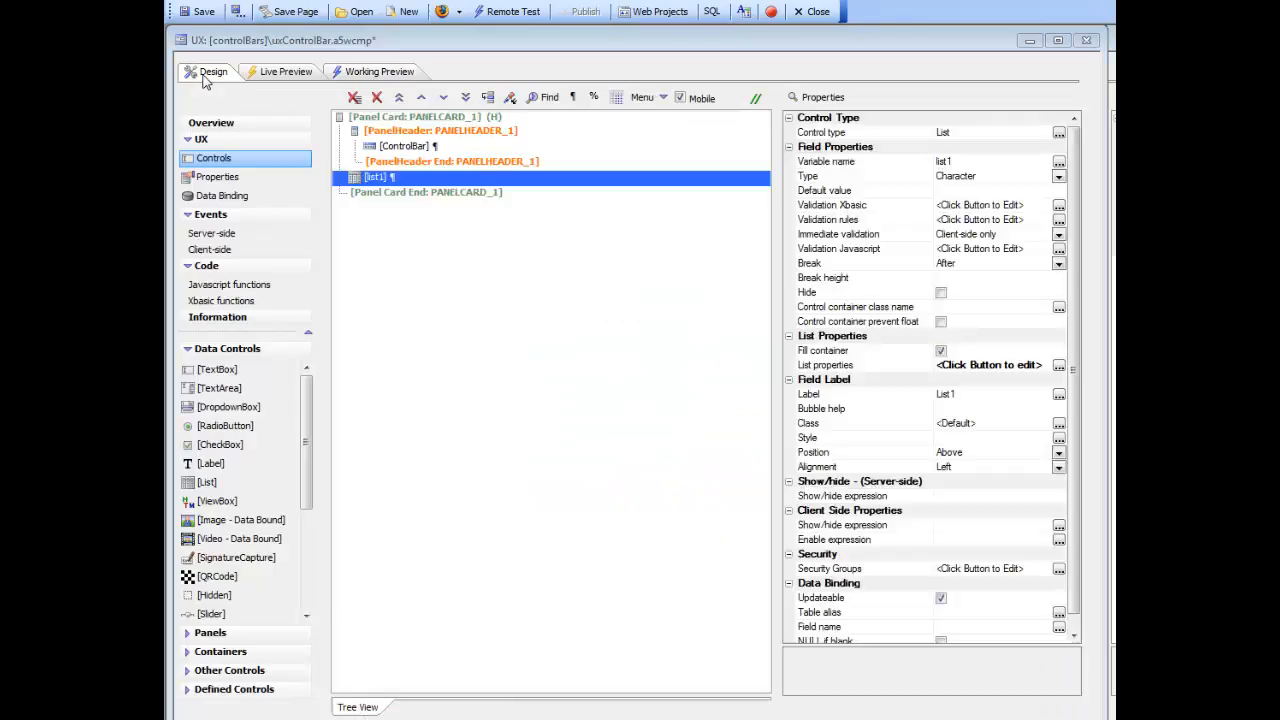
{"action": "left_click", "coordinate": [420, 148]}
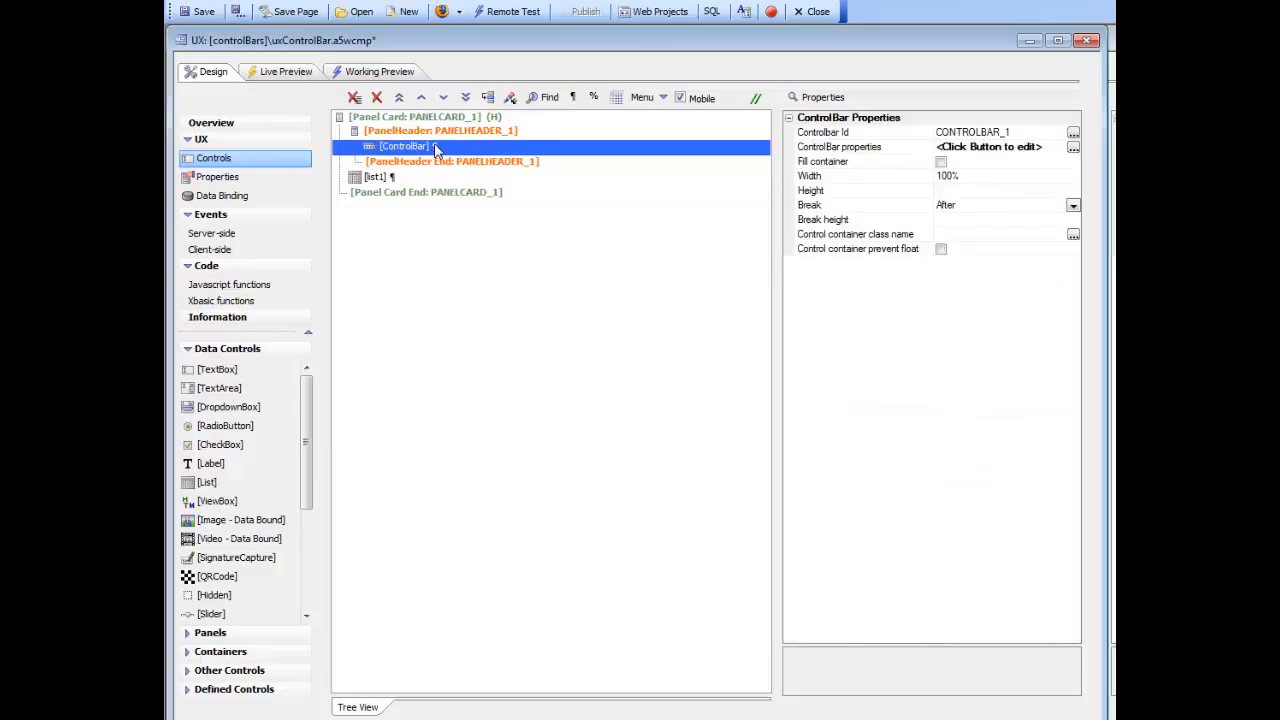
{"action": "double_click", "coordinate": [435, 147]}
{"action": "left_click_drag", "start_coordinate": [785, 99], "coordinate": [485, 79]}
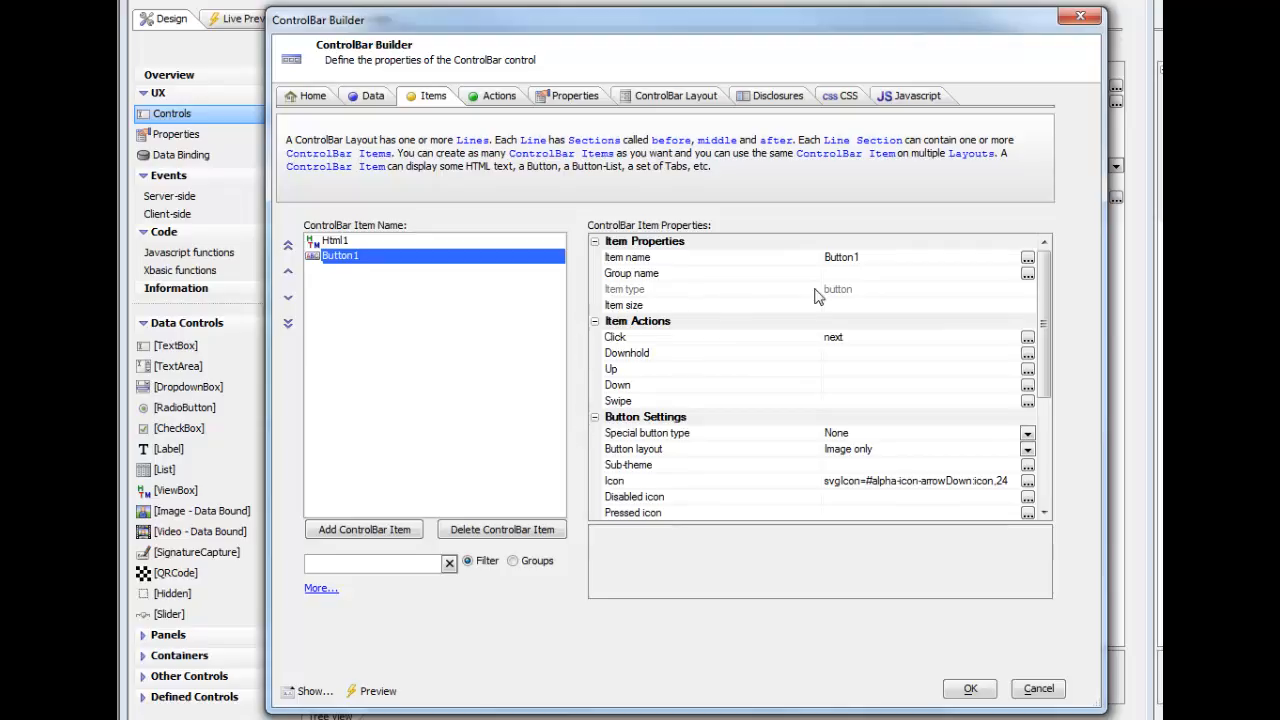
Step: Examine the item types offered for a new control bar item and the button layout choices of Button1
{"action": "left_click", "coordinate": [360, 530]}
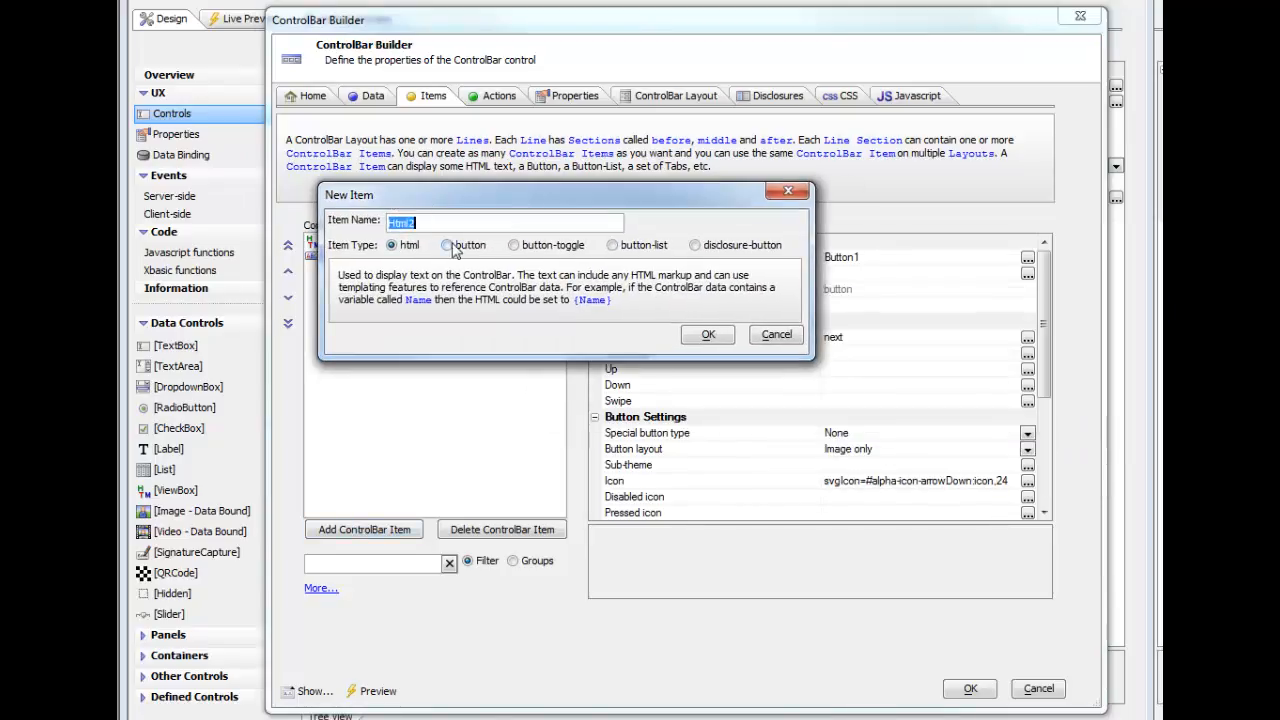
{"action": "left_click", "coordinate": [777, 335]}
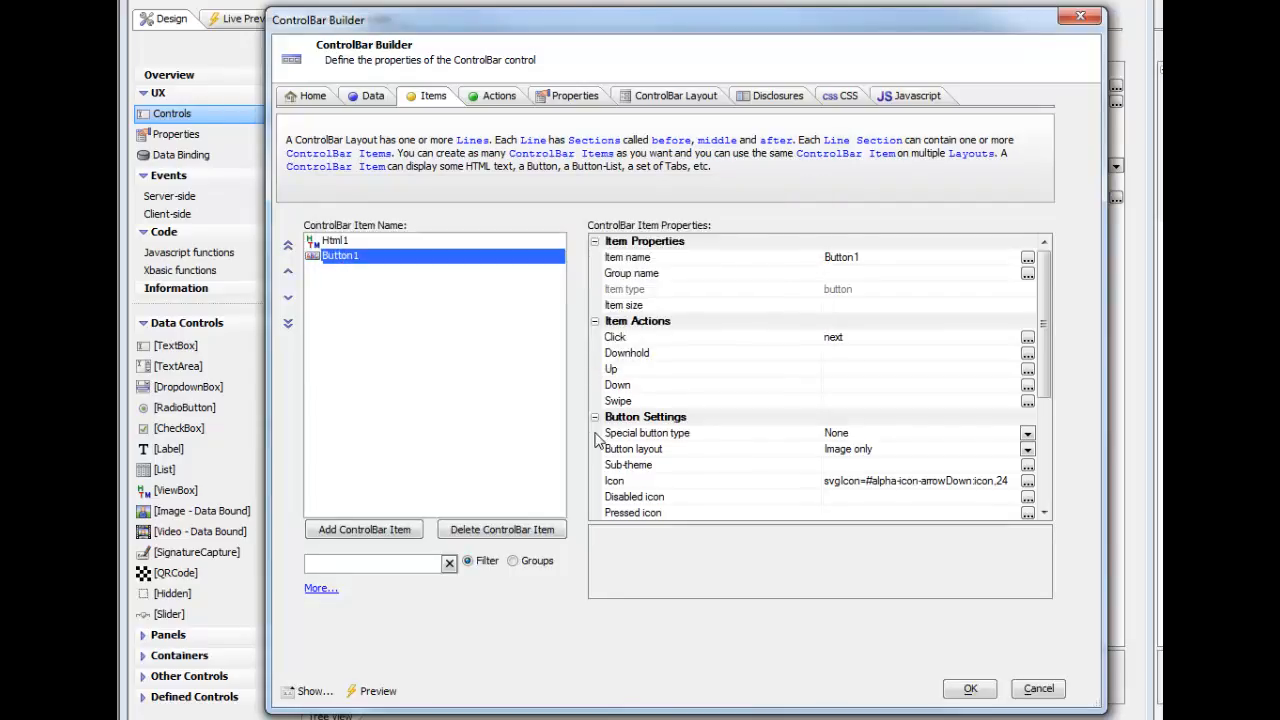
{"action": "left_click", "coordinate": [640, 454]}
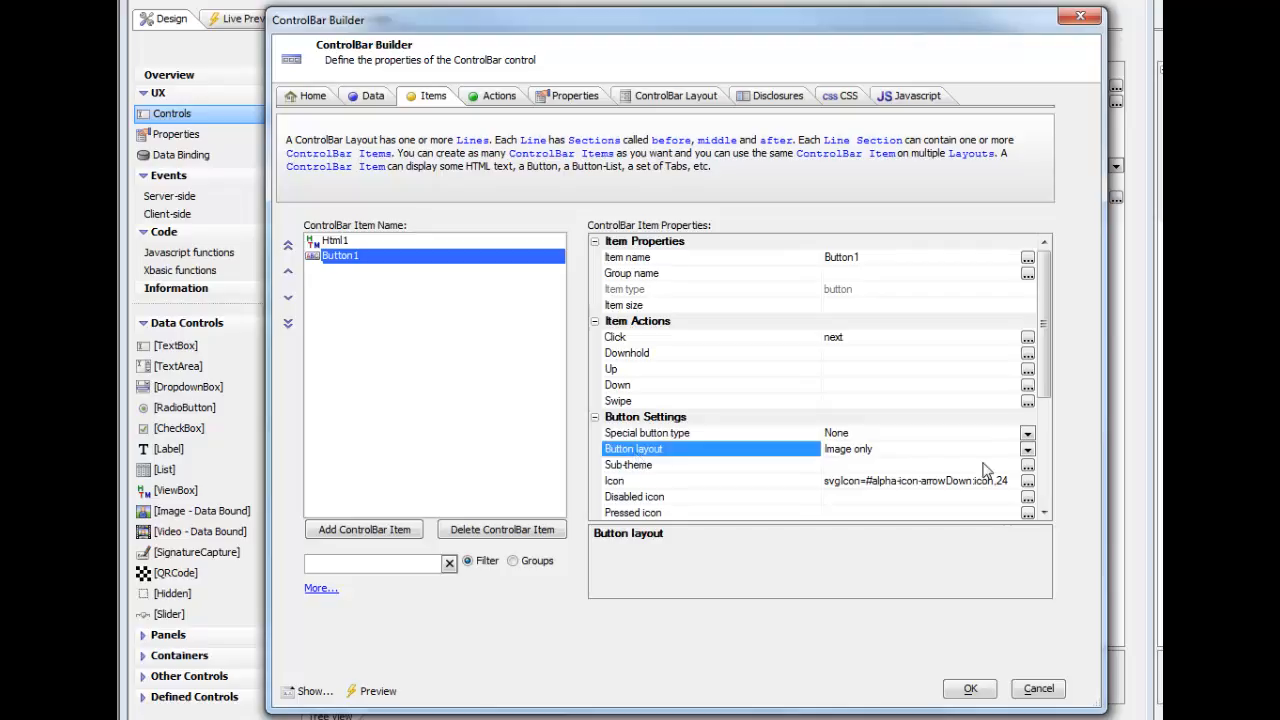
{"action": "left_click", "coordinate": [1027, 450]}
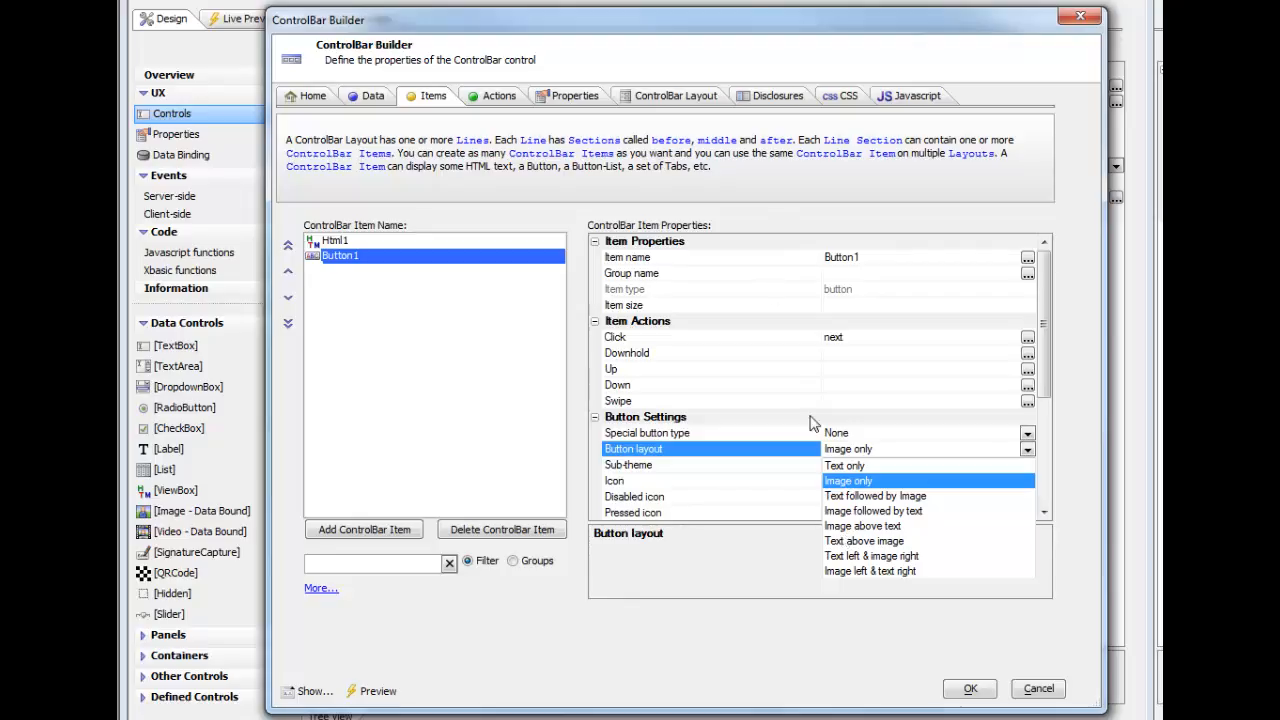
{"action": "left_click", "coordinate": [745, 455]}
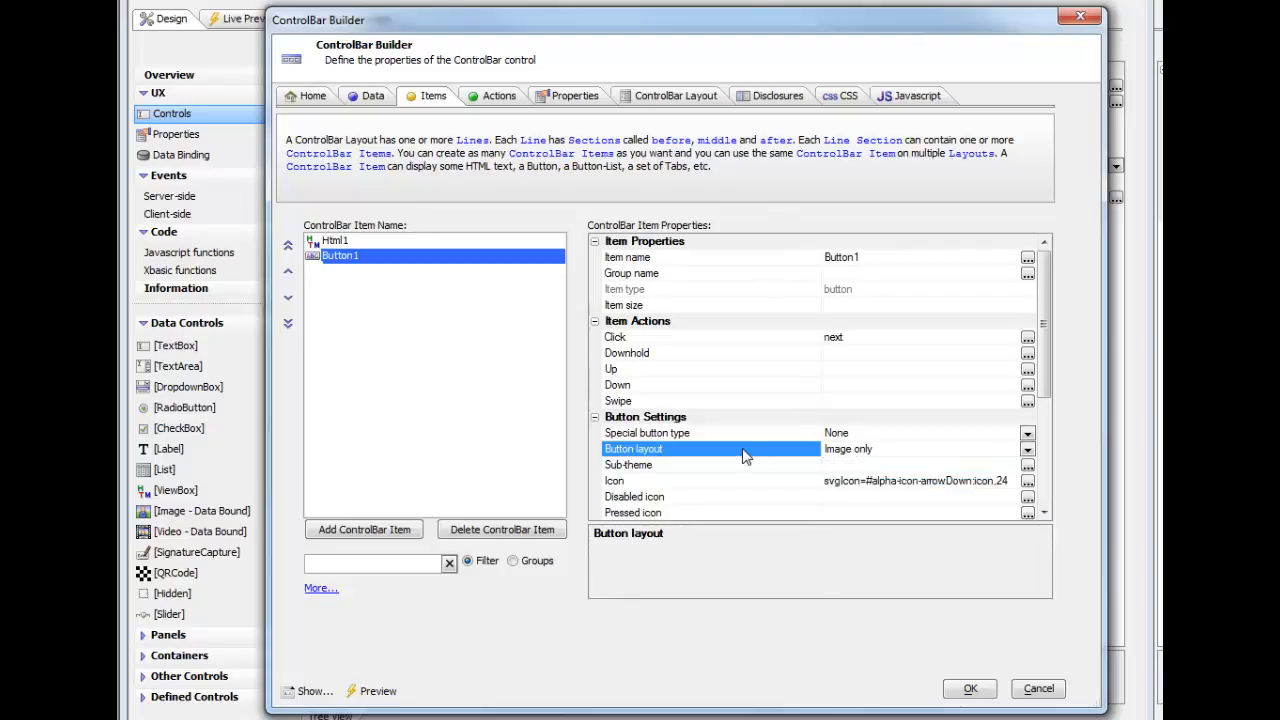
Step: Examine the SVG icons and size setting available for Button1's icon, keeping the alpha-icon-arrowDown icon at size 24
{"action": "left_click", "coordinate": [619, 482]}
{"action": "double_click", "coordinate": [619, 483]}
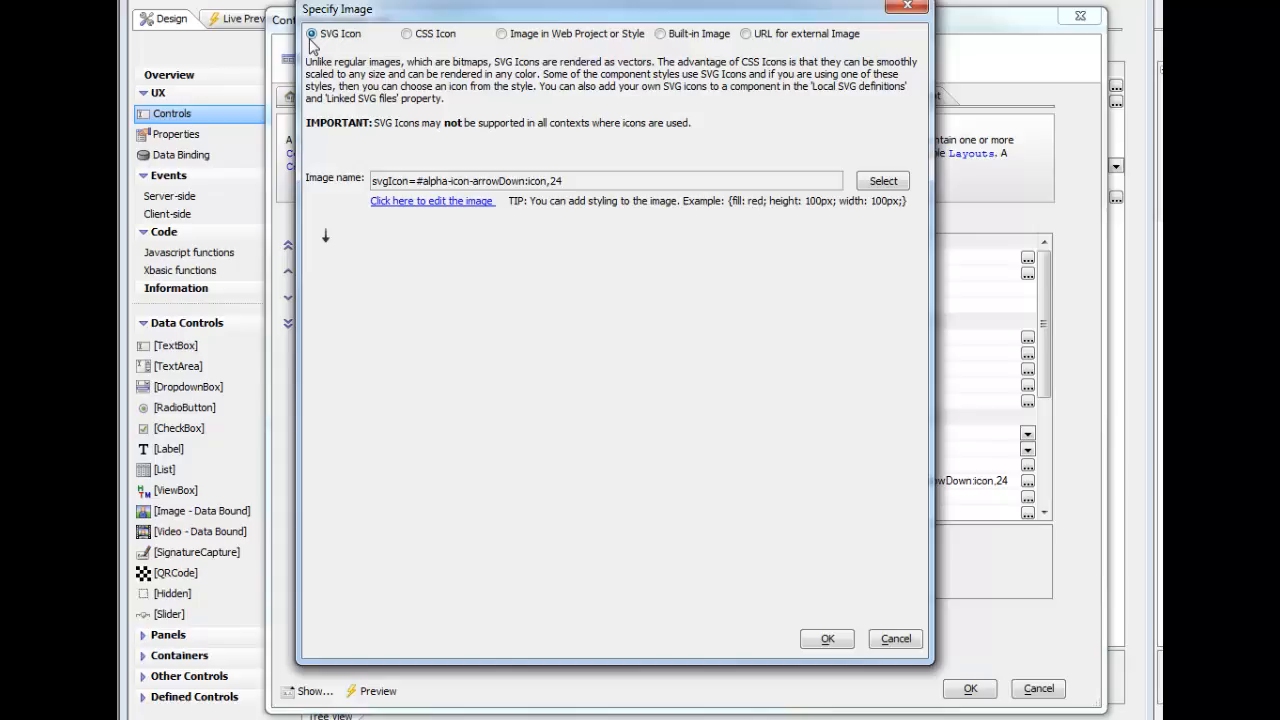
{"action": "left_click", "coordinate": [878, 185]}
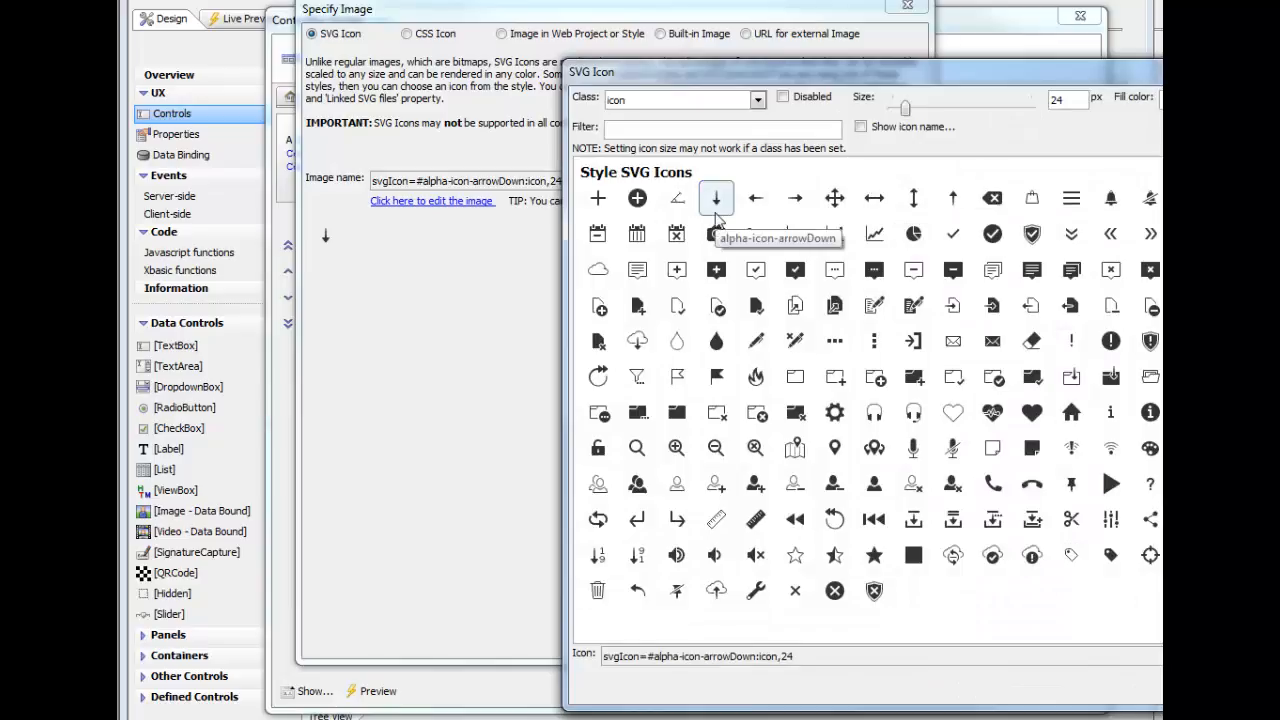
{"action": "left_click_drag", "start_coordinate": [886, 76], "coordinate": [619, 67]}
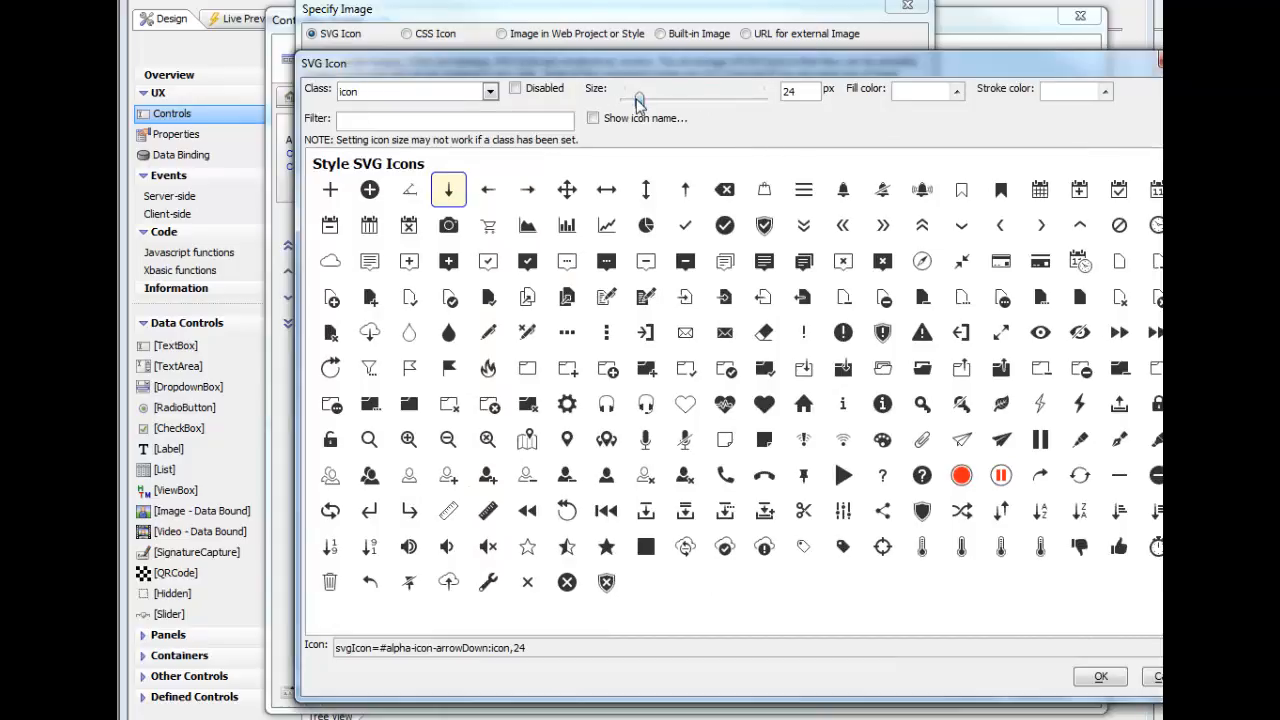
{"action": "mouse_move", "coordinate": [640, 103]}
{"action": "left_mouse_down"}
{"action": "mouse_move", "coordinate": [706, 108]}
{"action": "mouse_move", "coordinate": [640, 104]}
{"action": "left_mouse_up"}
{"action": "left_click", "coordinate": [1166, 677]}
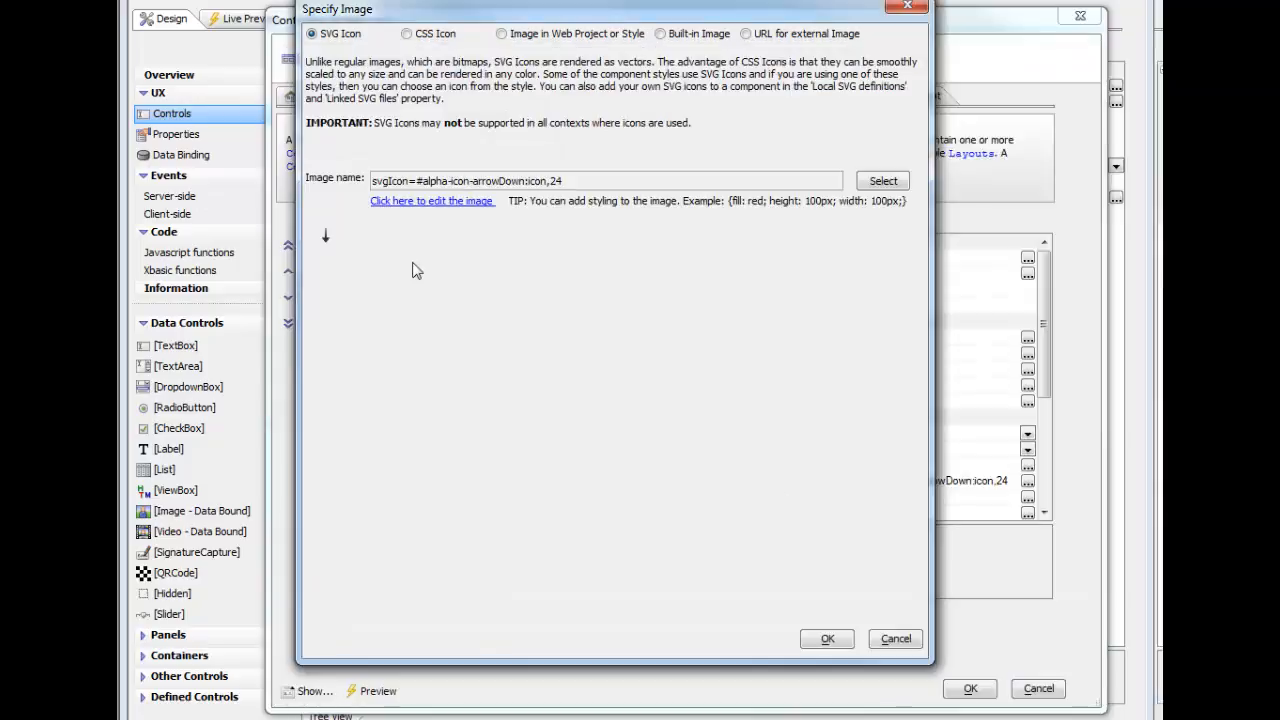
{"action": "left_click", "coordinate": [845, 639]}
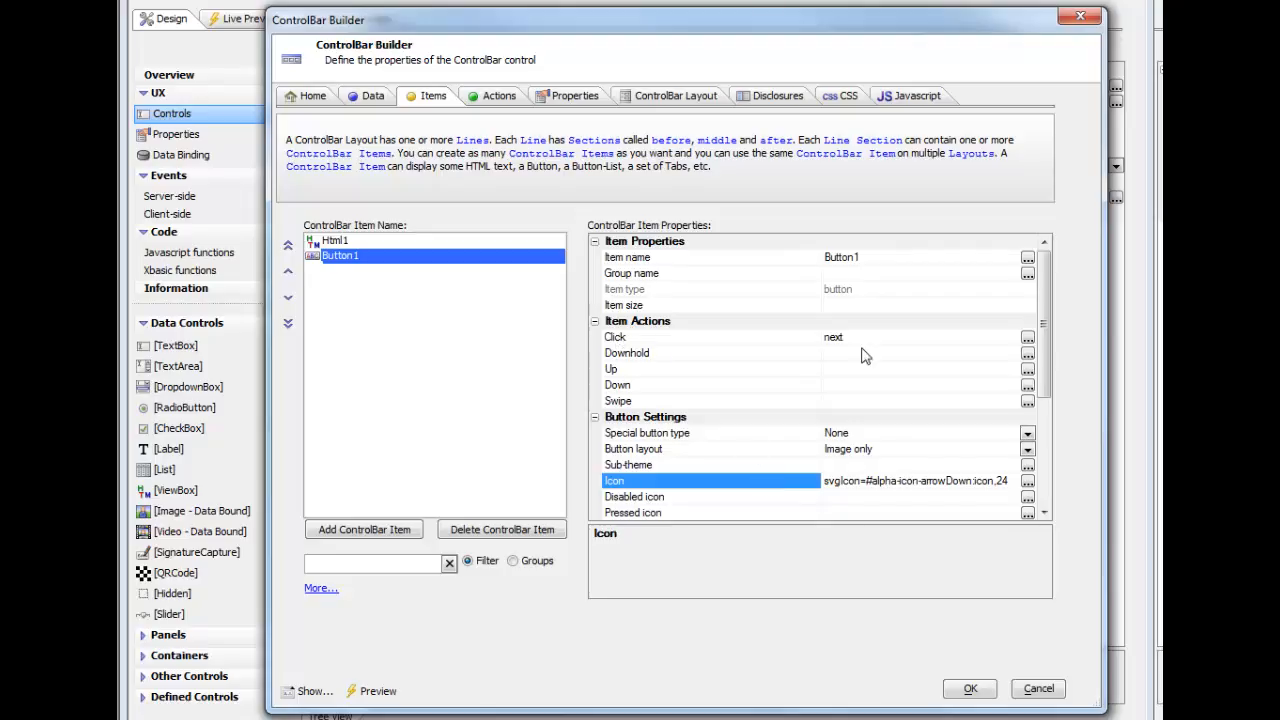
Step: Review the action choices for Button1's Click event and keep the next action assigned
{"action": "double_click", "coordinate": [749, 347]}
{"action": "left_click_drag", "start_coordinate": [956, 163], "coordinate": [704, 164]}
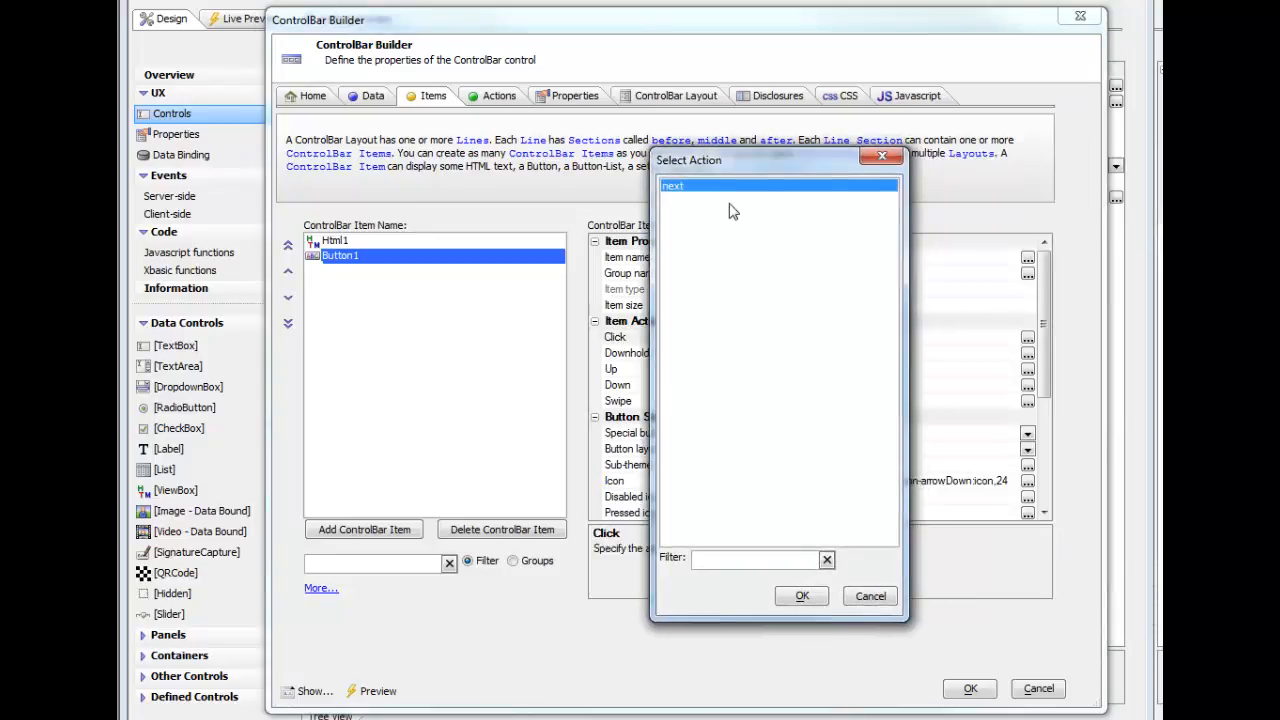
{"action": "left_click", "coordinate": [800, 597]}
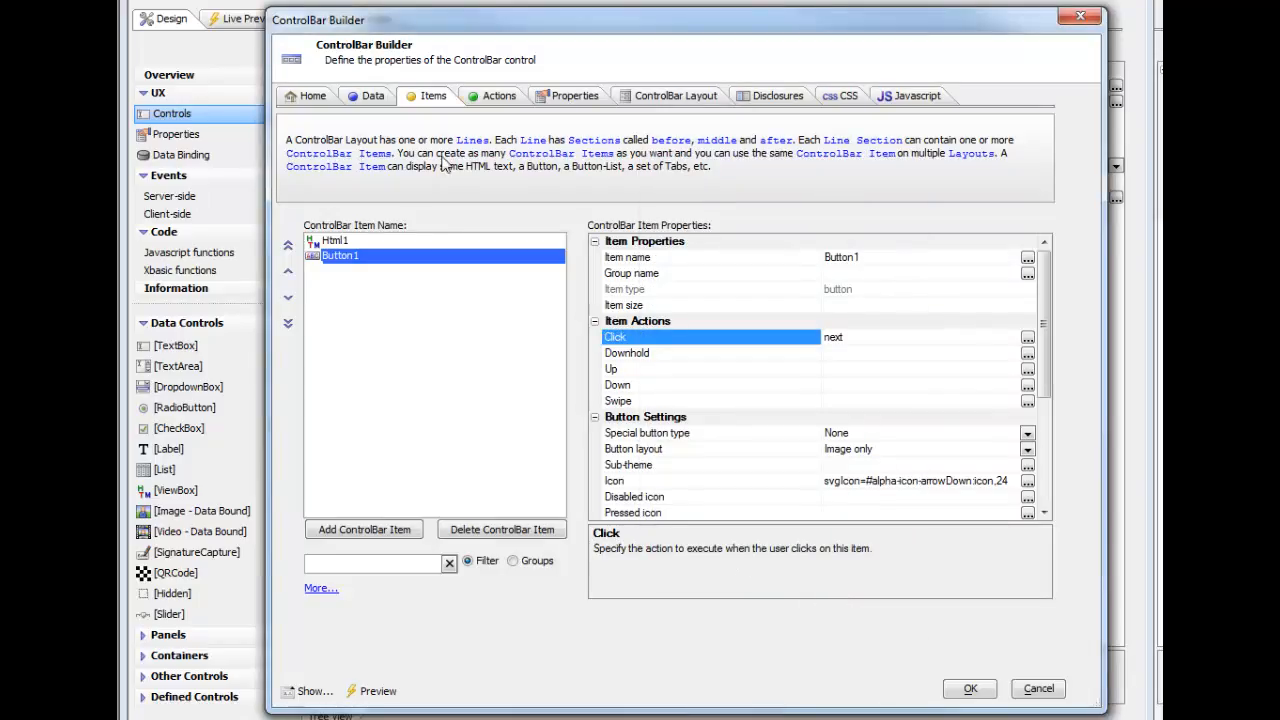
Step: Add and delete a trial control bar action, and highlight the getControl('list1') call in the next action's JavaScript
{"action": "left_click", "coordinate": [492, 97]}
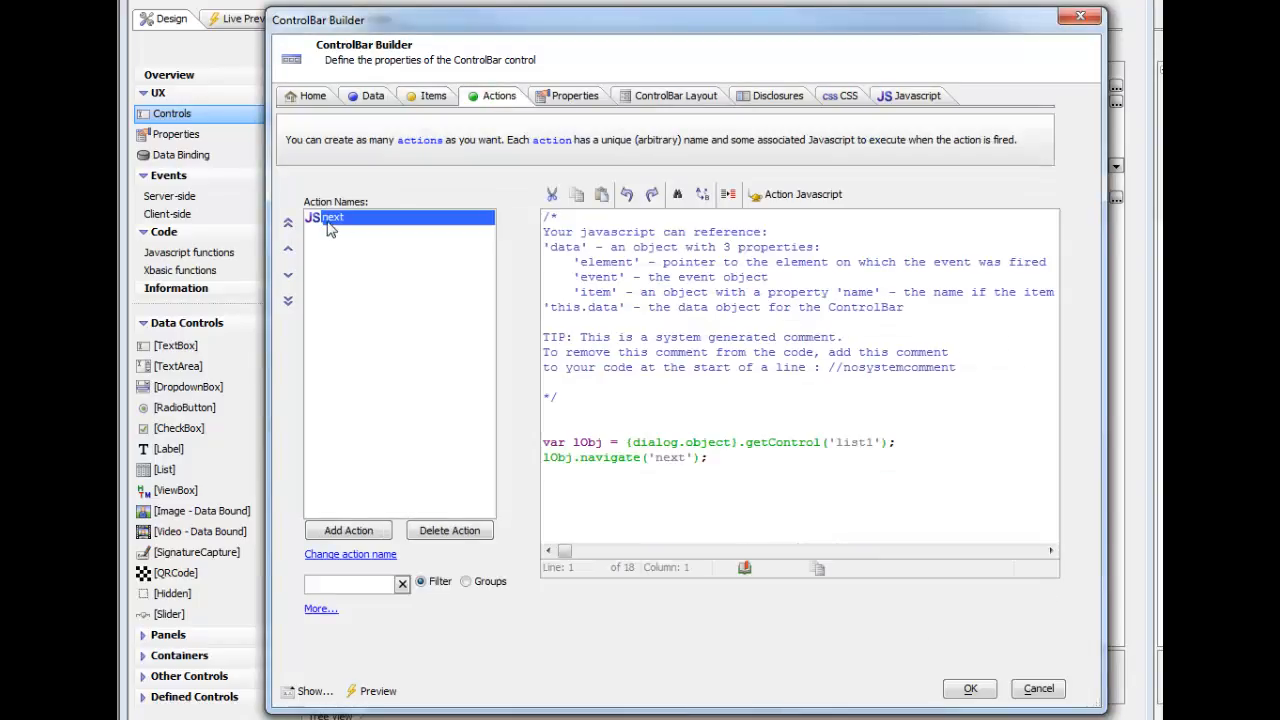
{"action": "left_click", "coordinate": [336, 536]}
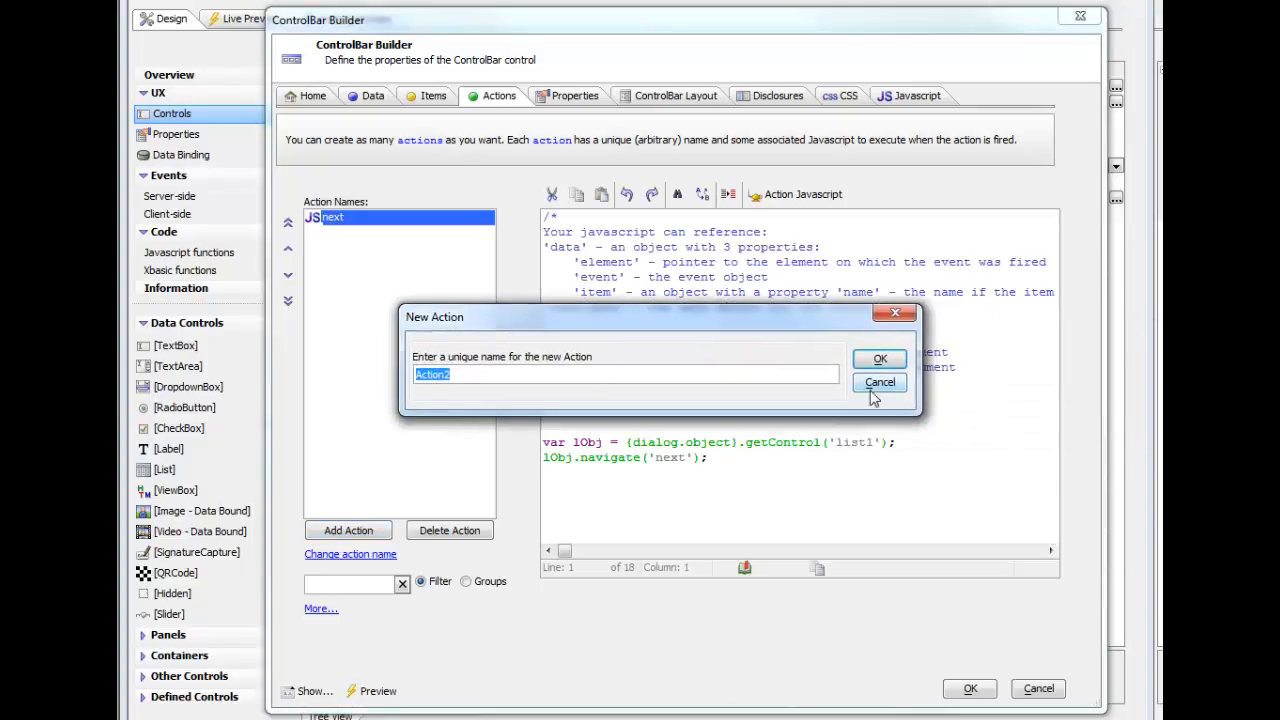
{"action": "left_click", "coordinate": [879, 385]}
{"action": "left_click", "coordinate": [455, 533]}
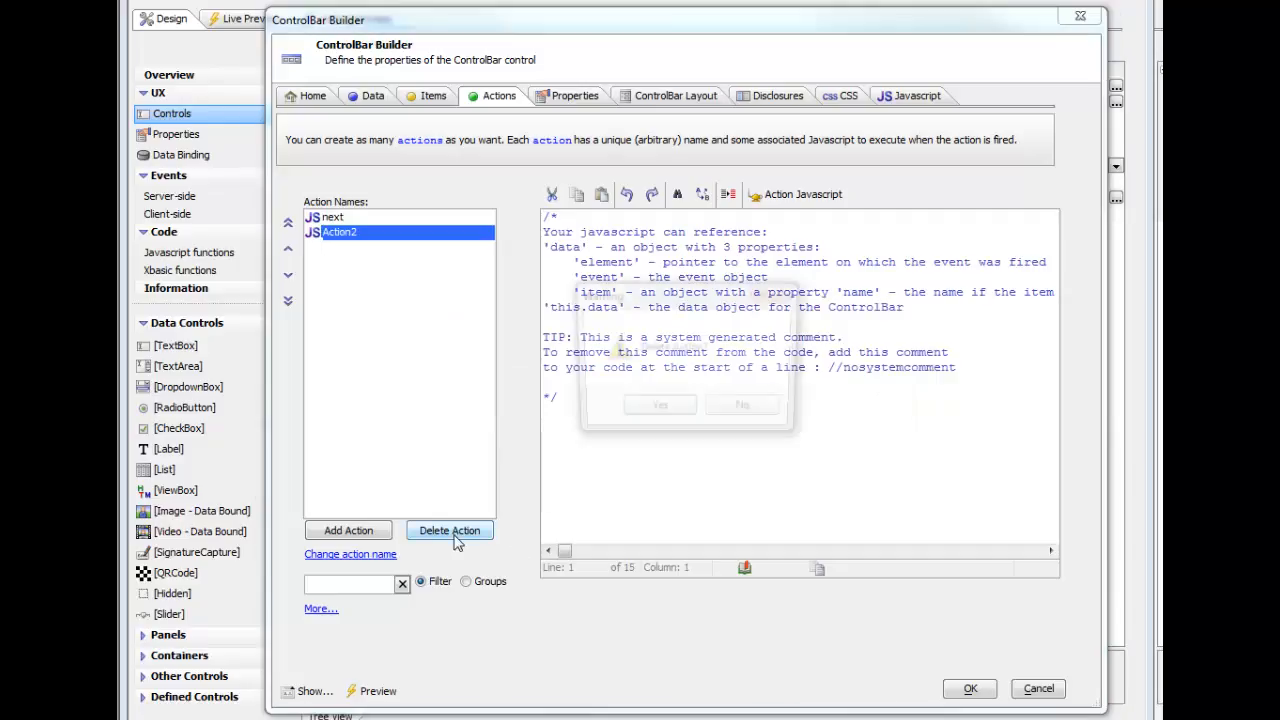
{"action": "left_click", "coordinate": [658, 412]}
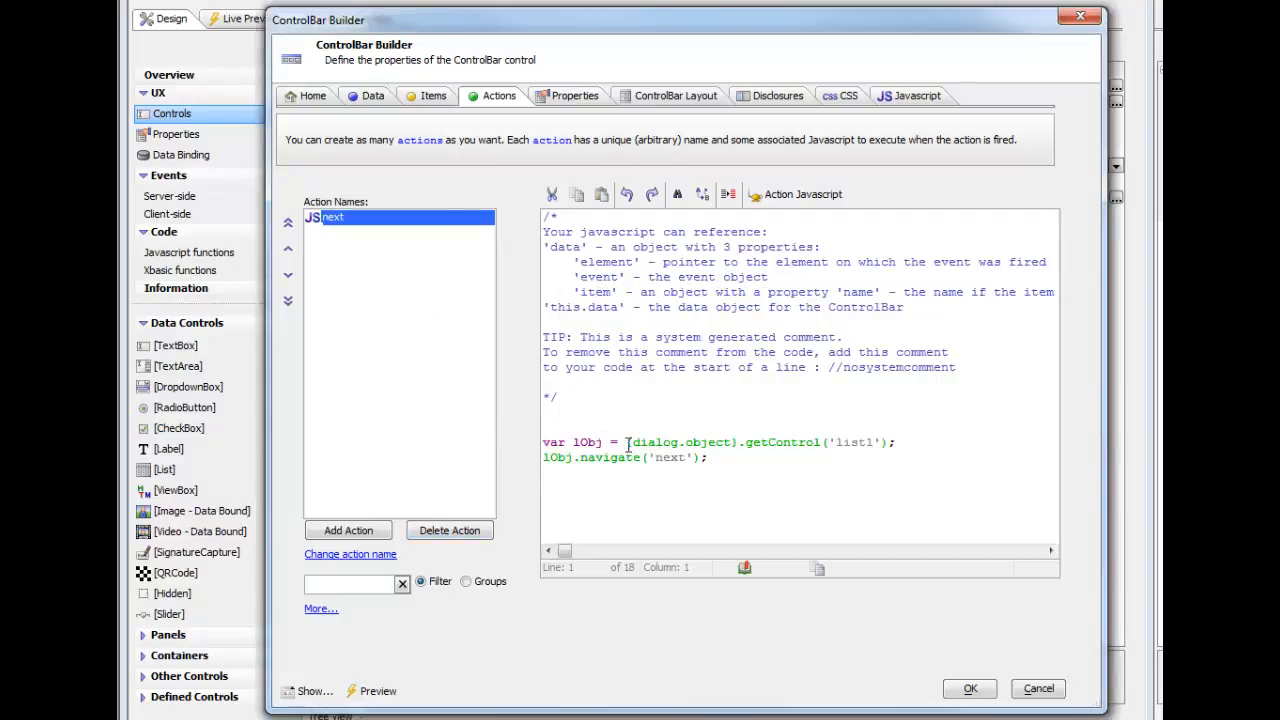
{"action": "left_click_drag", "start_coordinate": [630, 442], "coordinate": [902, 442]}
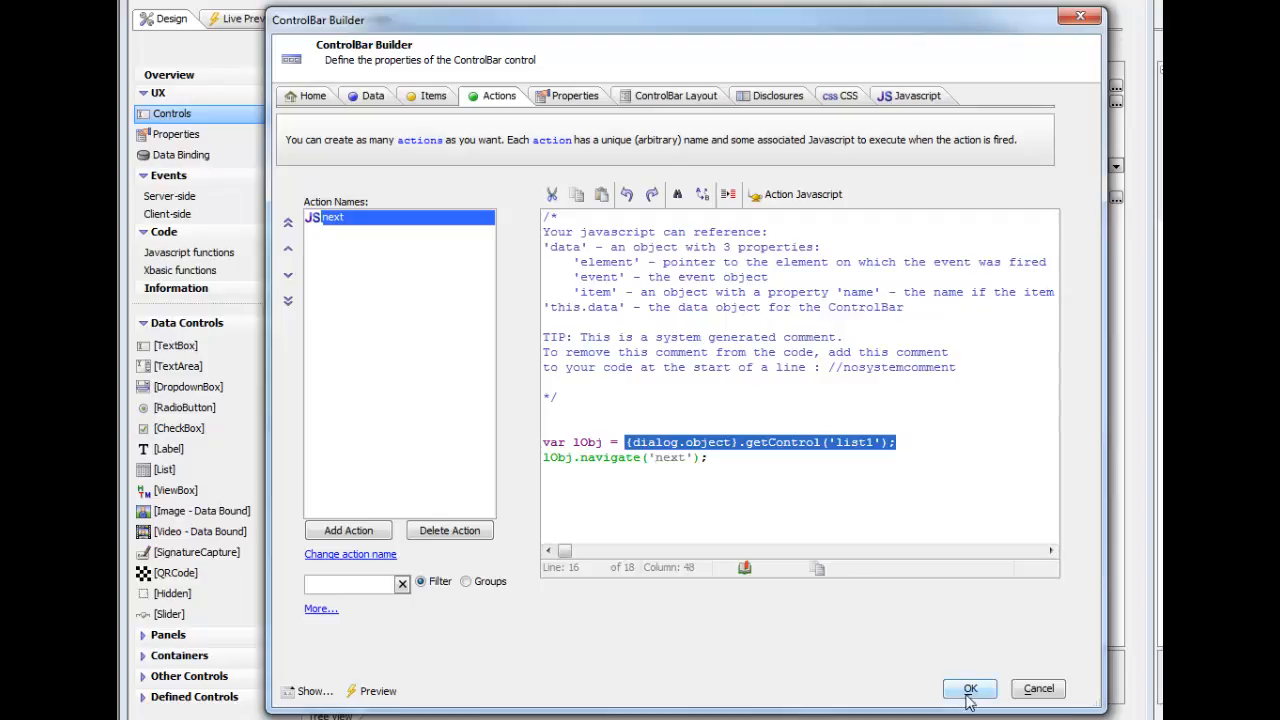
Step: Review which items Layout1's line places in its Before, Middle and After sections, and close the ControlBar Builder
{"action": "left_click", "coordinate": [668, 100]}
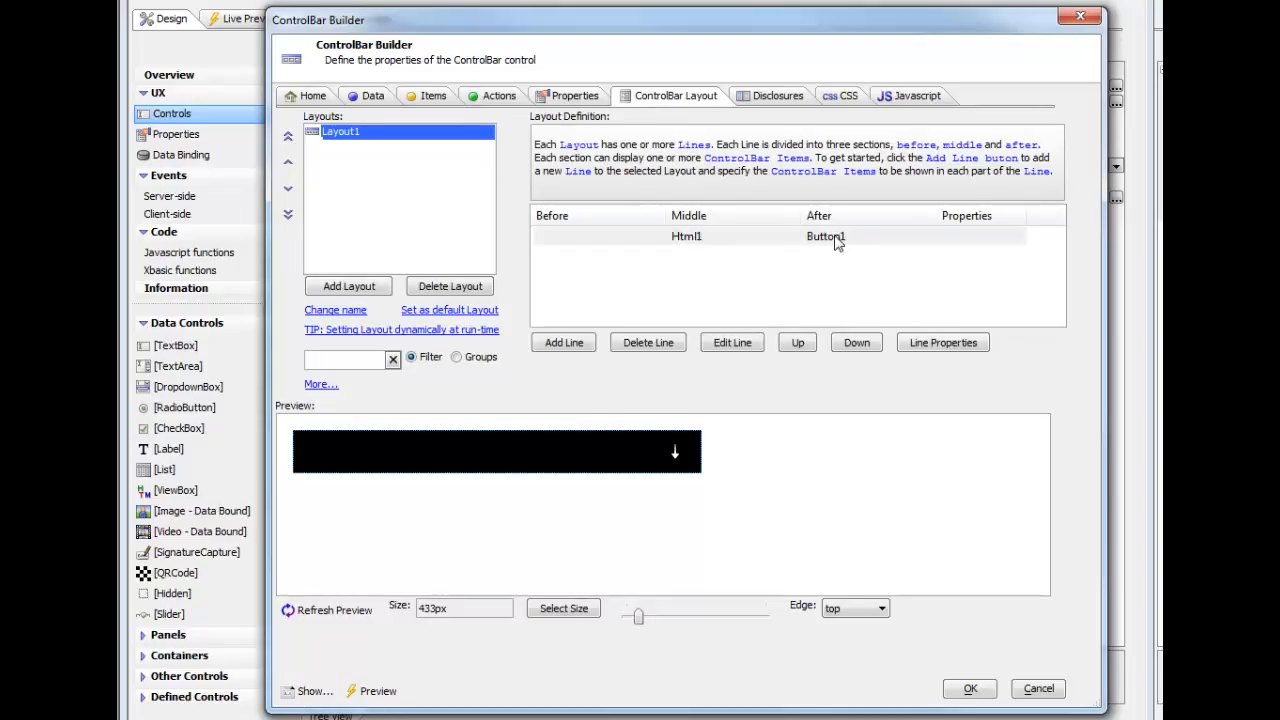
{"action": "left_click", "coordinate": [657, 242]}
{"action": "double_click", "coordinate": [657, 238]}
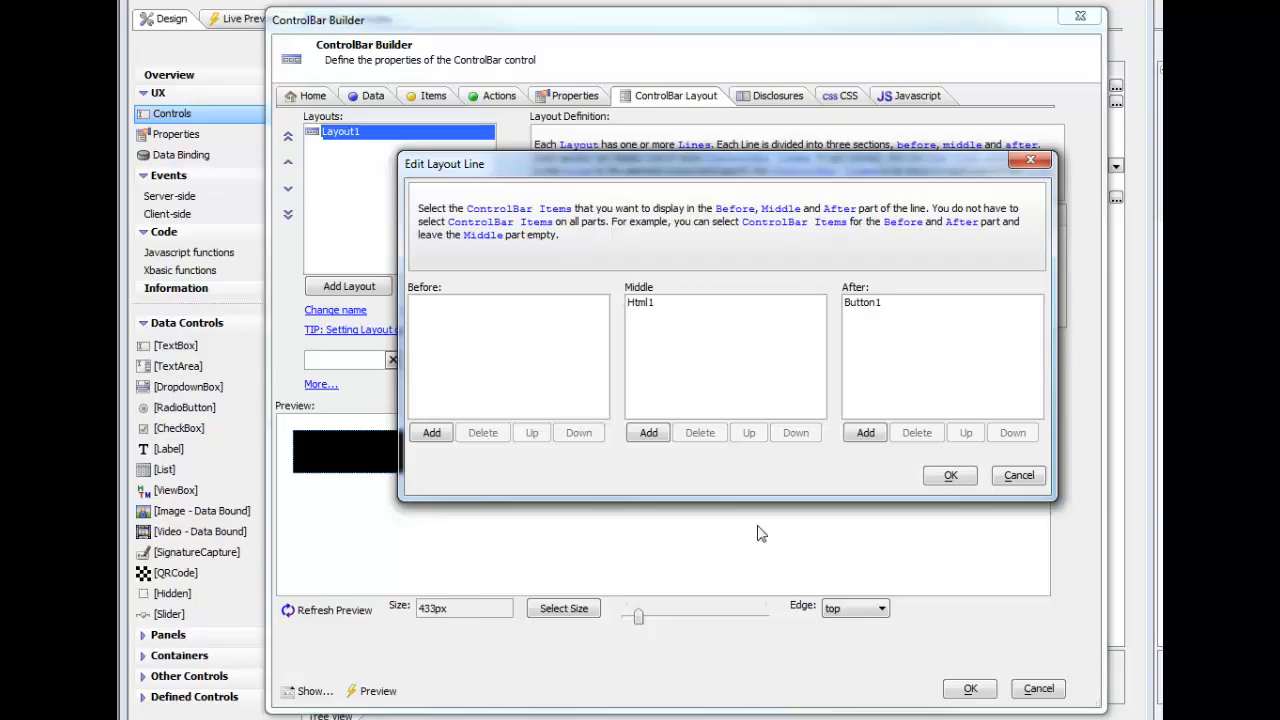
{"action": "left_click", "coordinate": [951, 478]}
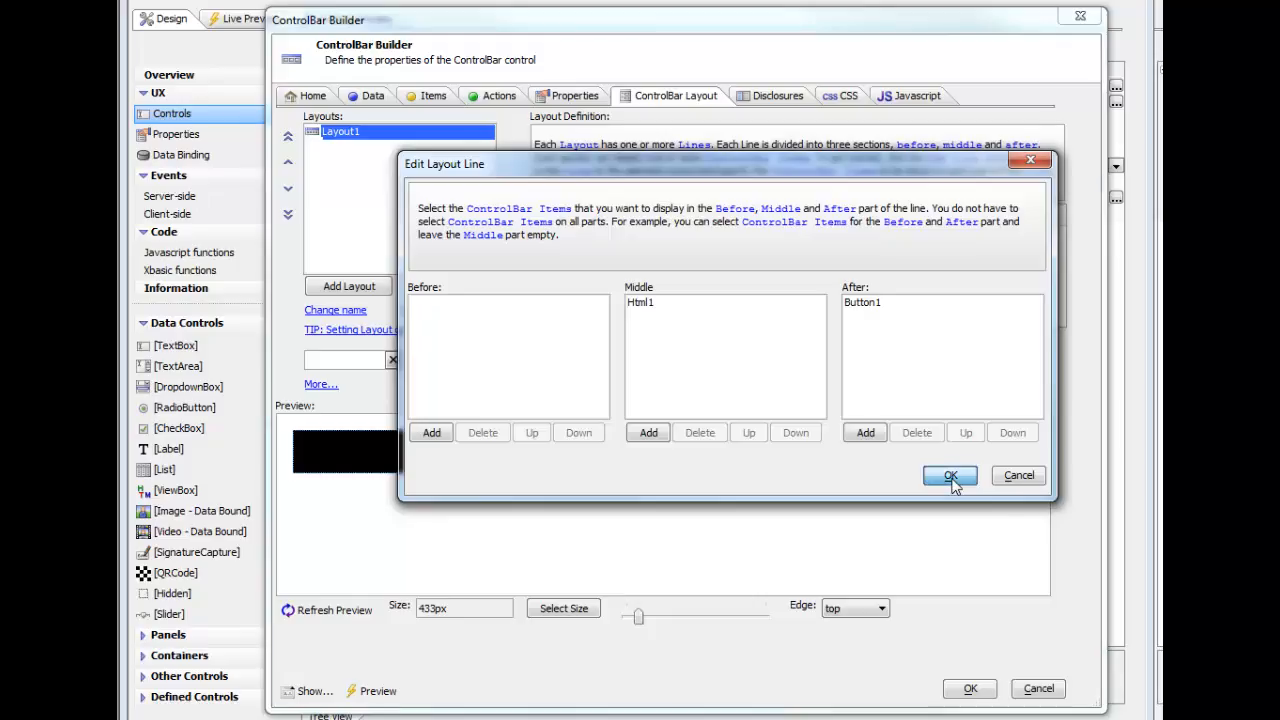
{"action": "left_click", "coordinate": [970, 687]}
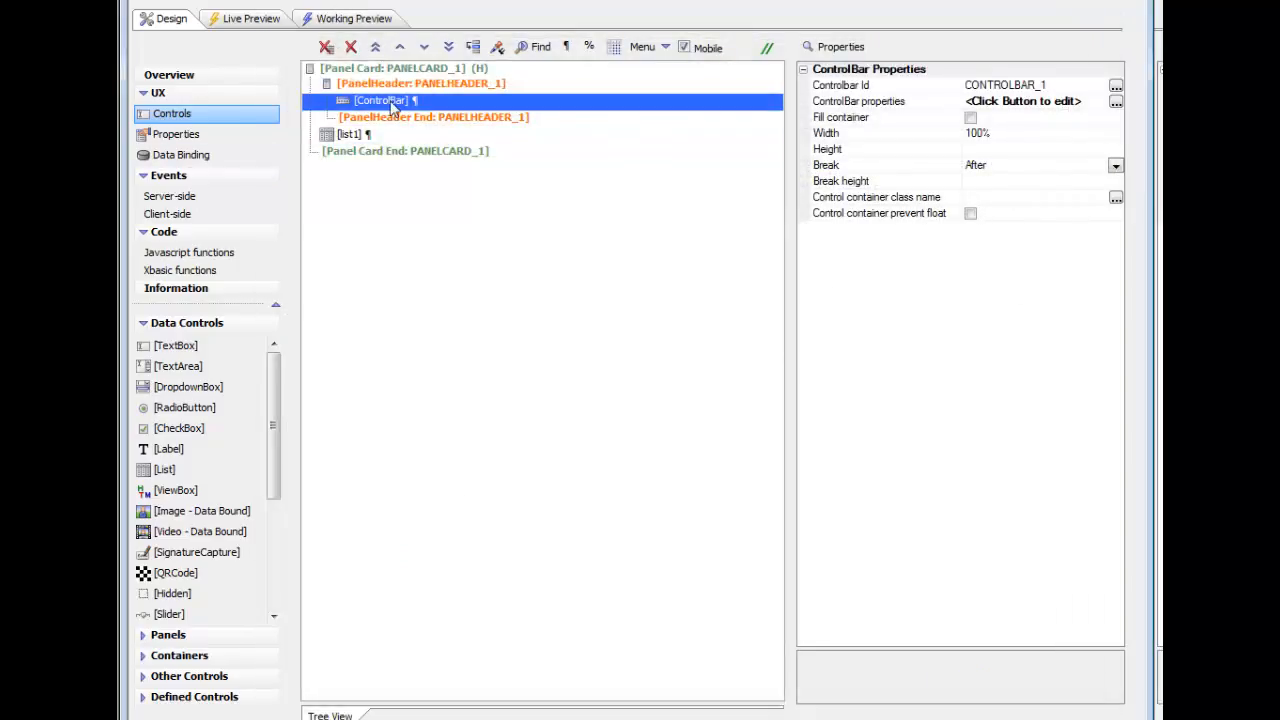
Step: Inspect the panel header's properties and test the down-arrow button in the working preview by advancing the list five rows
{"action": "left_click", "coordinate": [423, 85]}
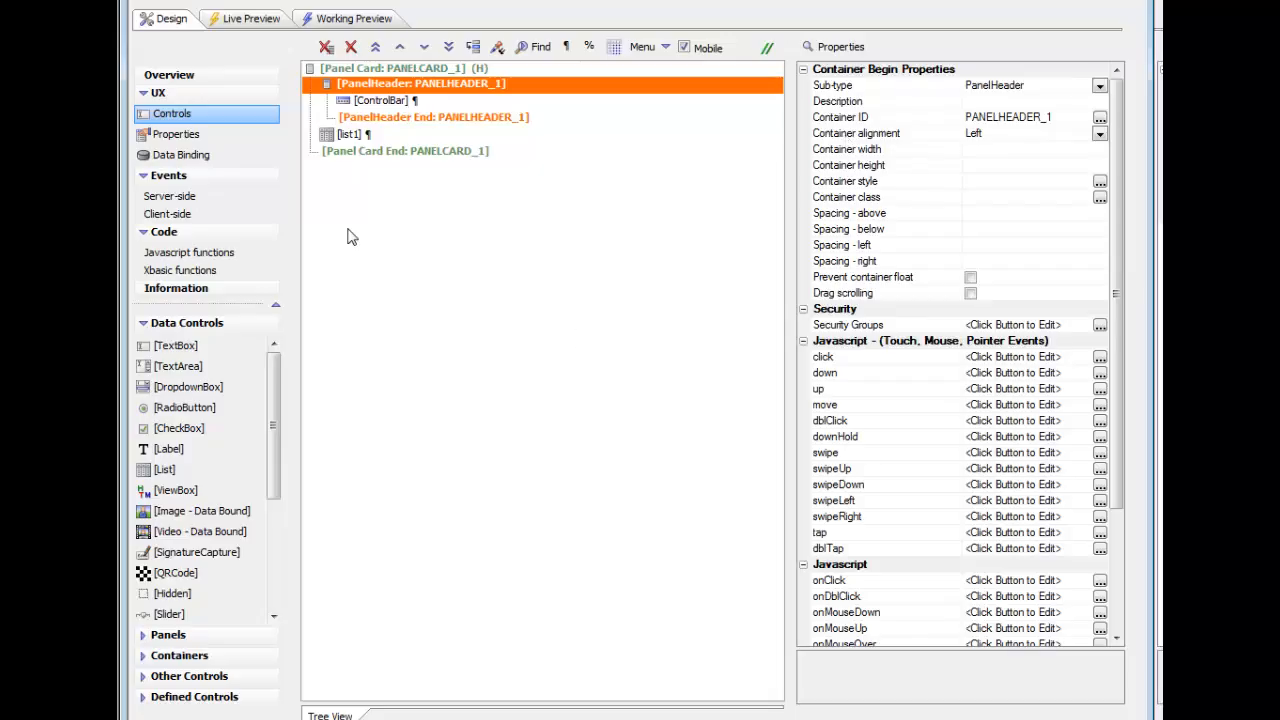
{"action": "left_click", "coordinate": [348, 18]}
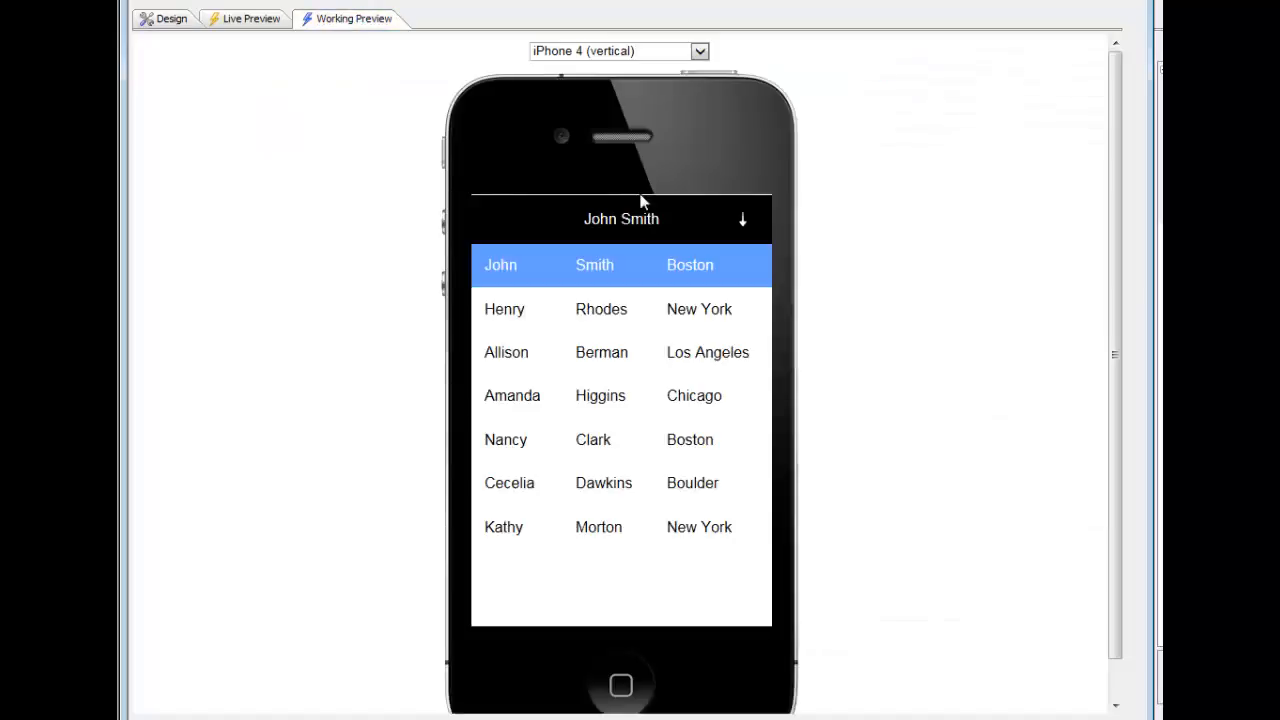
{"action": "left_click", "coordinate": [752, 230]}
{"action": "left_click", "coordinate": [750, 230]}
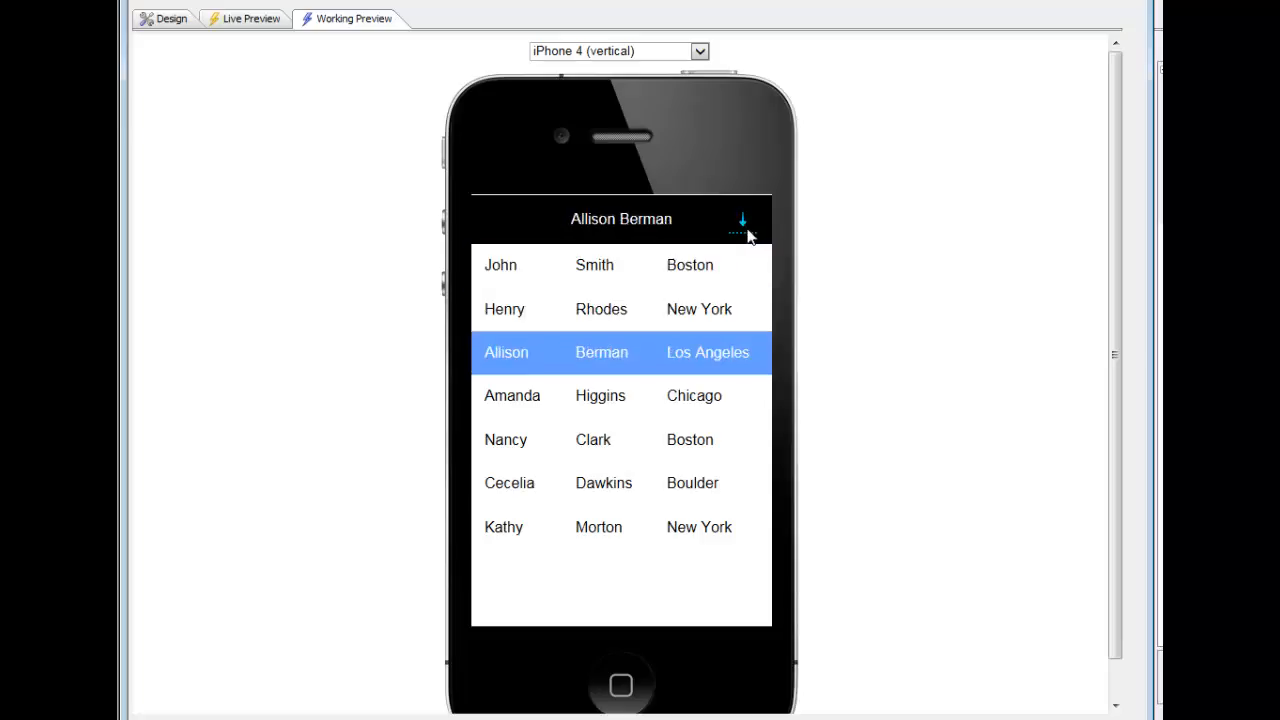
{"action": "left_click", "coordinate": [749, 230]}
{"action": "left_click", "coordinate": [749, 233]}
{"action": "left_click", "coordinate": [750, 231]}
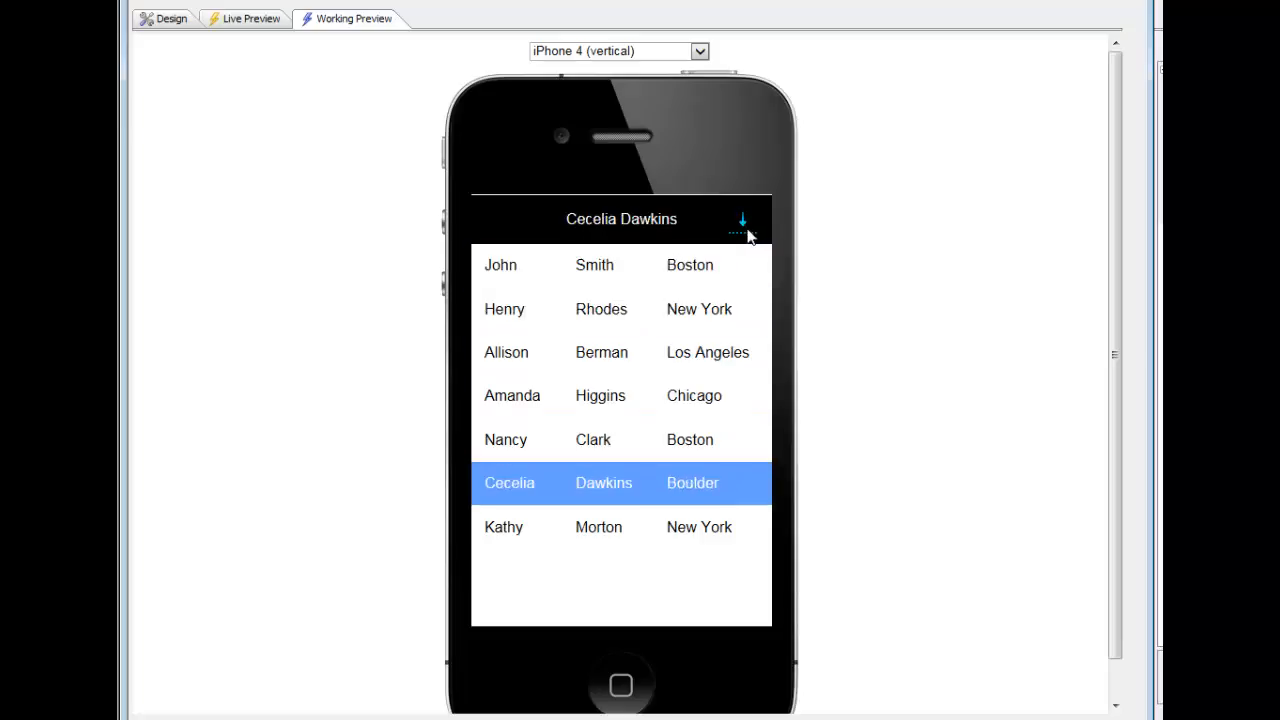